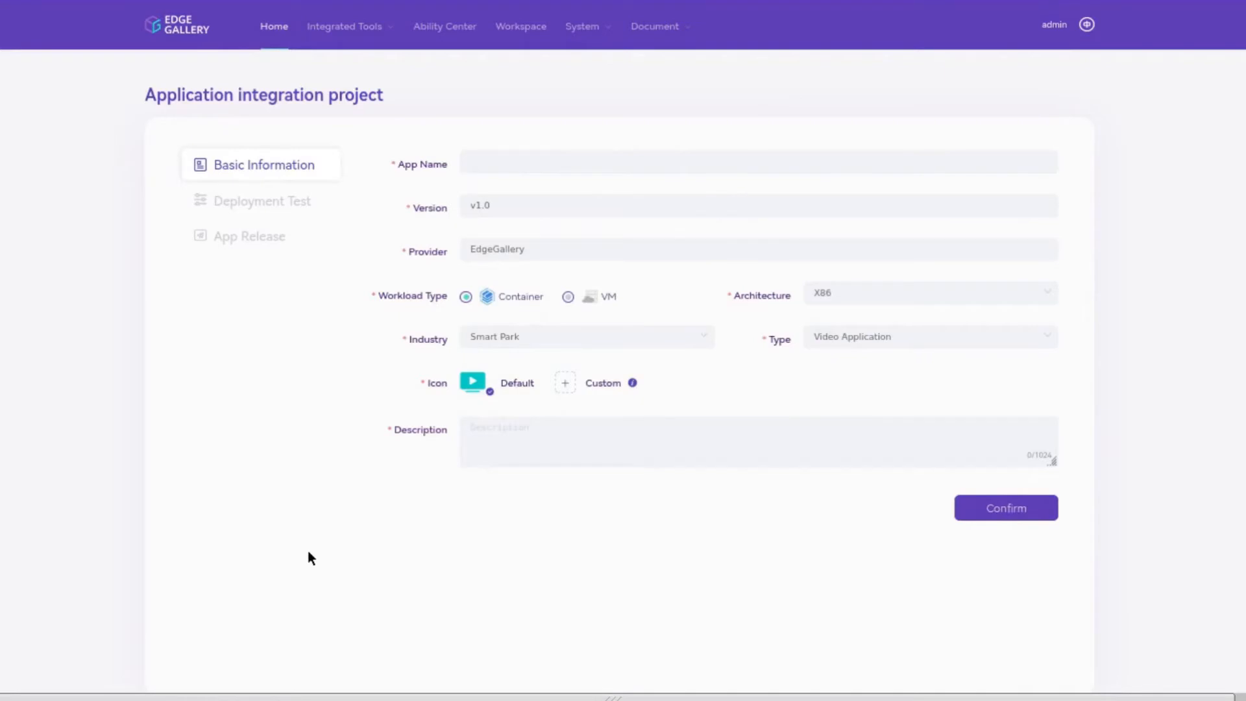
Step: Name the app pcb_application, with industry Industrial Manufacturing and type Internet of Things
left_click(883, 163)
type("pcb_application")
left_click(707, 342)
left_click(671, 409)
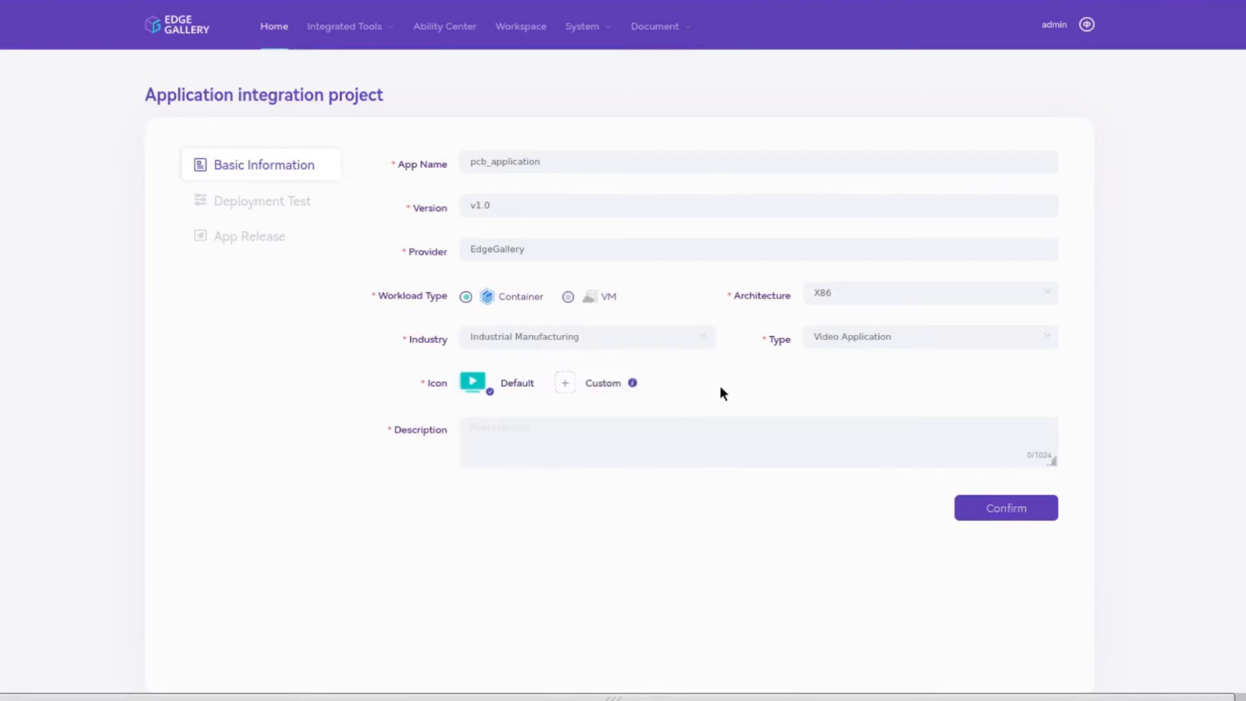
left_click(899, 347)
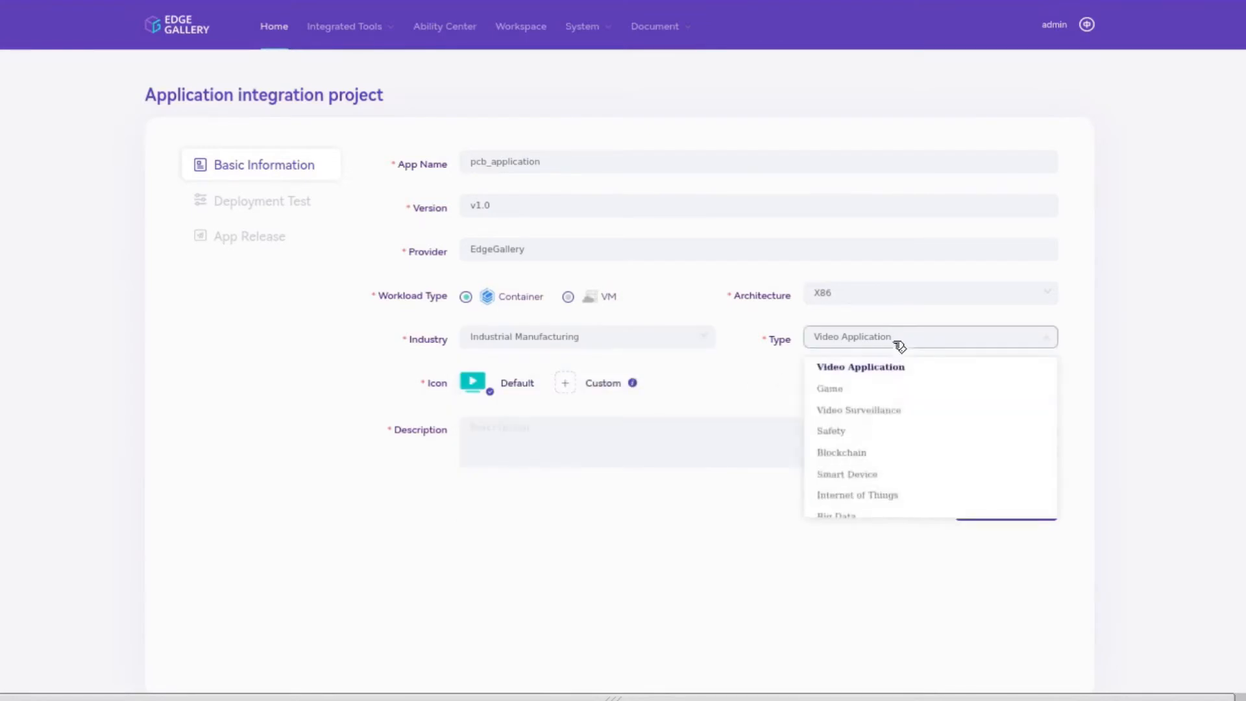
left_click(886, 496)
Step: Upload FaceRecognition.jpg as the custom icon and describe the app as 'demo application'
left_click(567, 380)
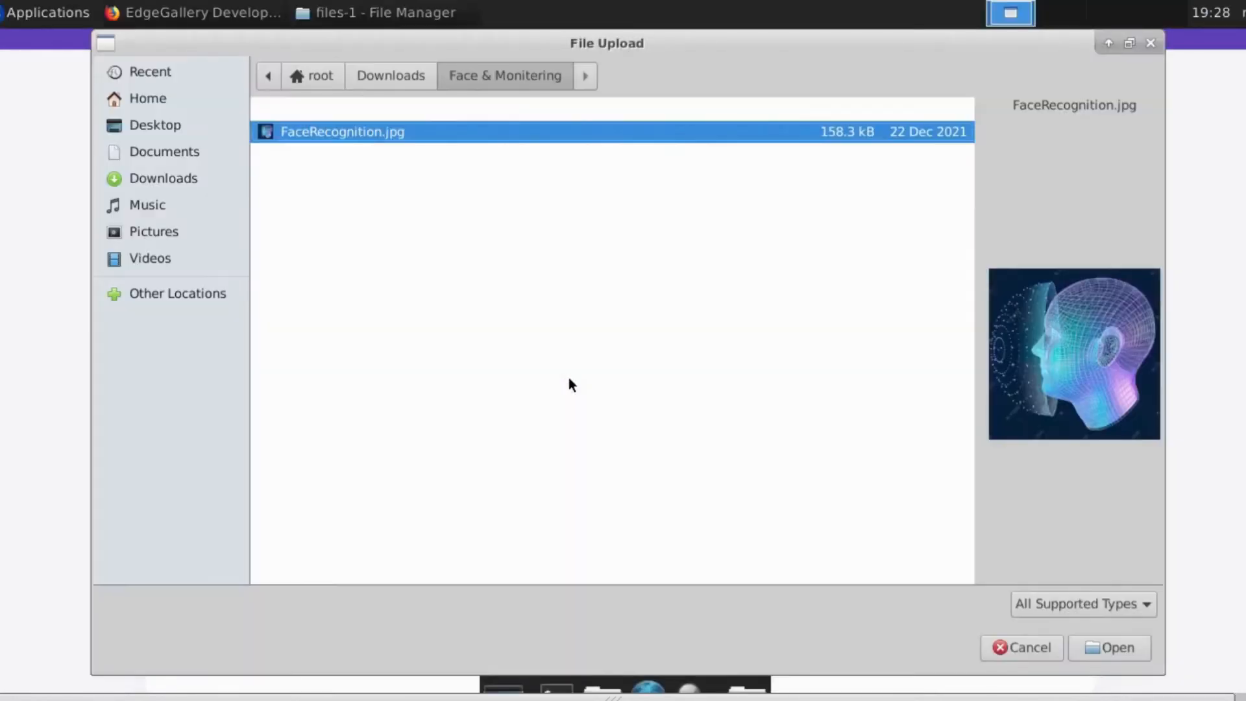
left_click(1109, 647)
left_click(666, 458)
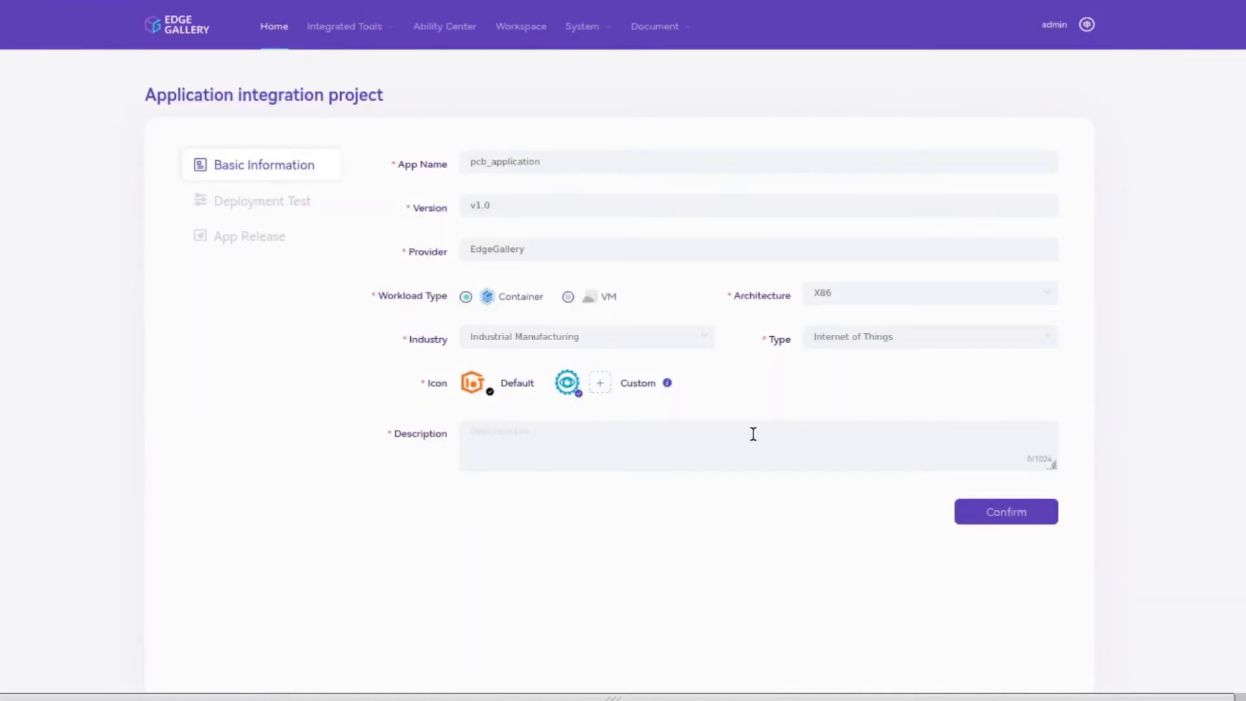
type("demo application")
Step: Create the project and look through the Visual Configuration deployment form
left_click(982, 512)
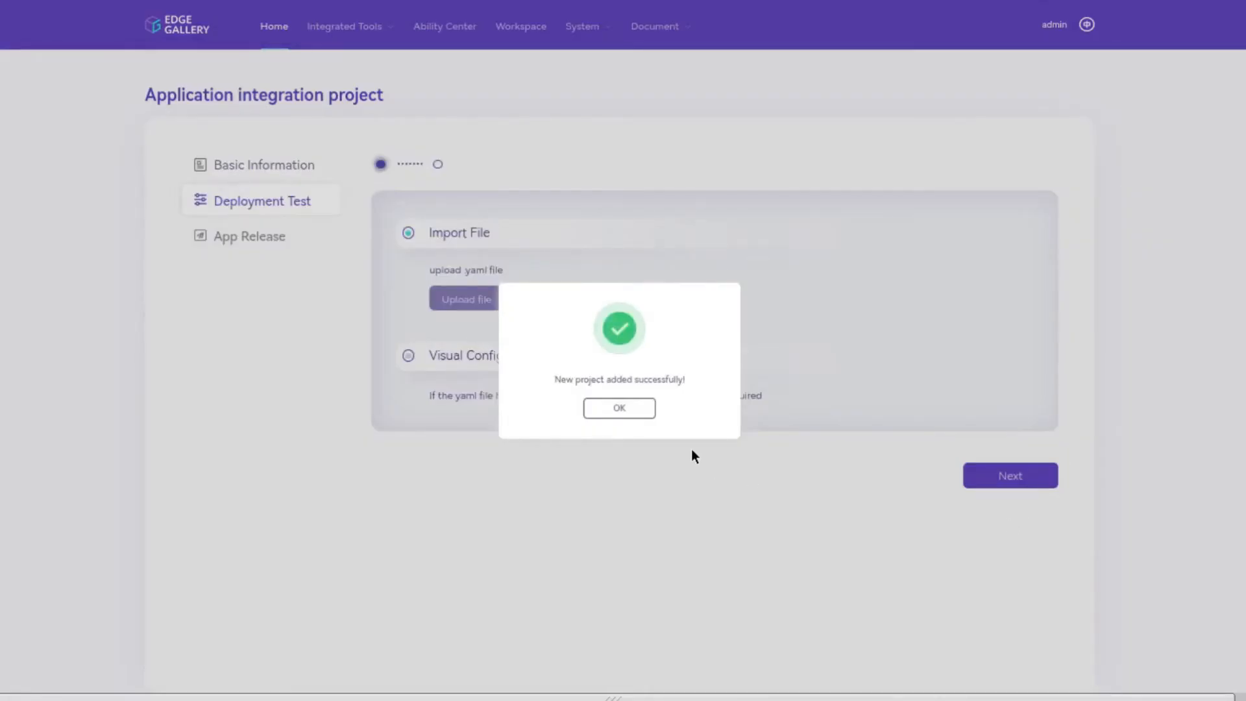
left_click(642, 413)
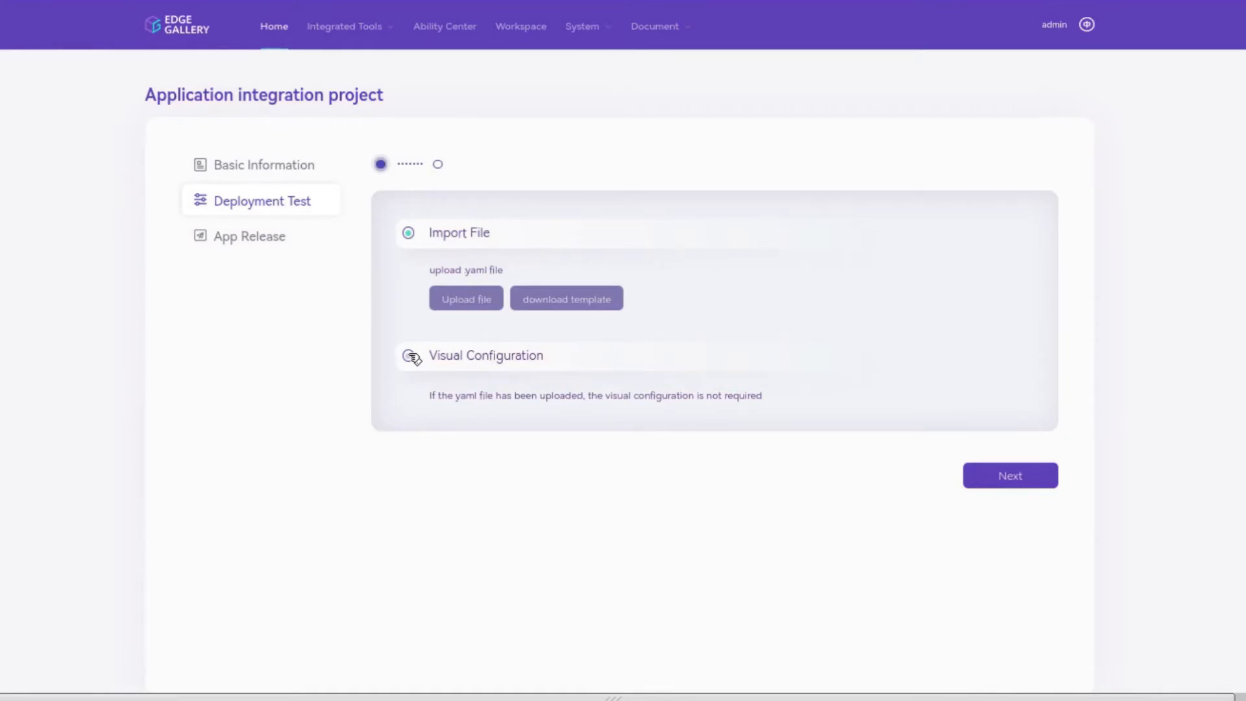
left_click(412, 357)
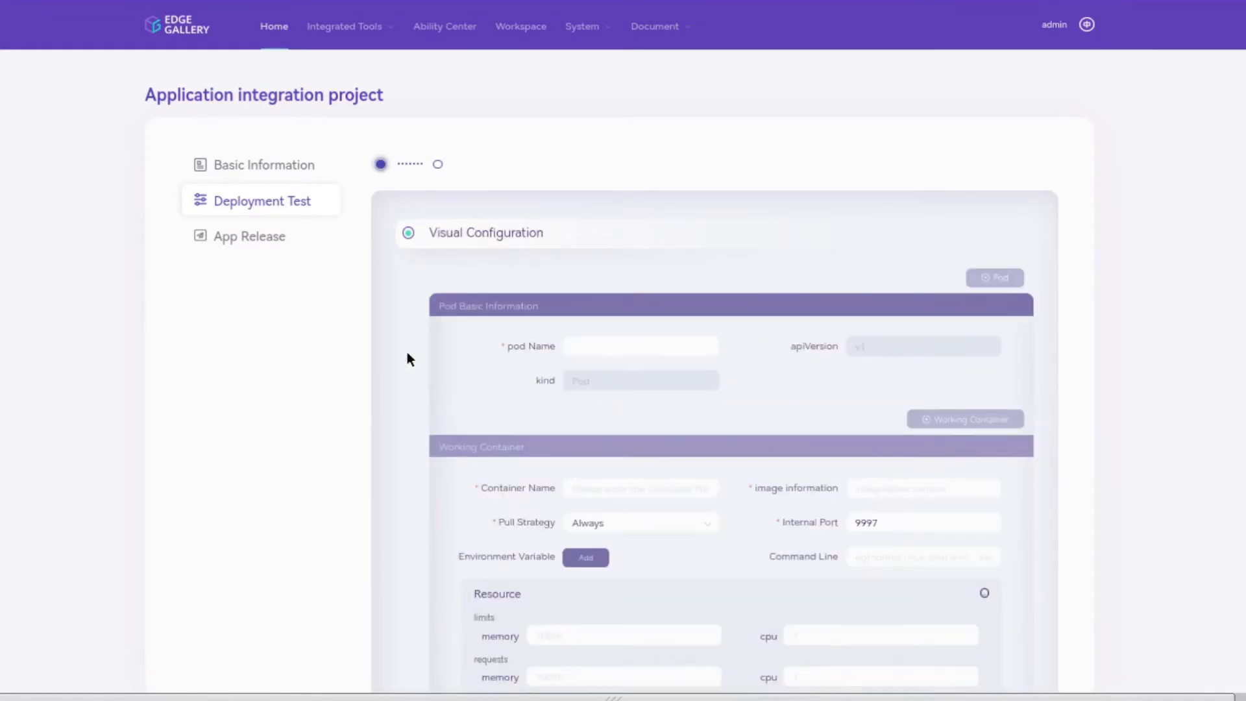
scroll(407, 351, "down", 2)
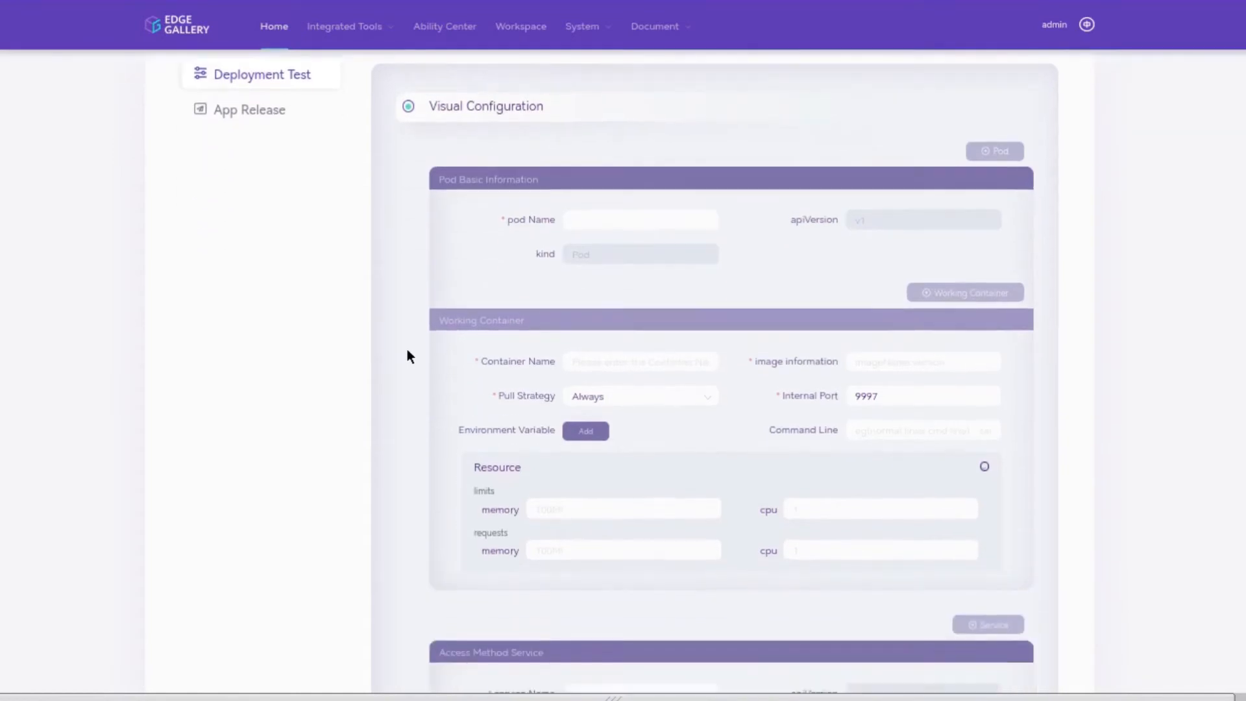
scroll(407, 351, "down", 1)
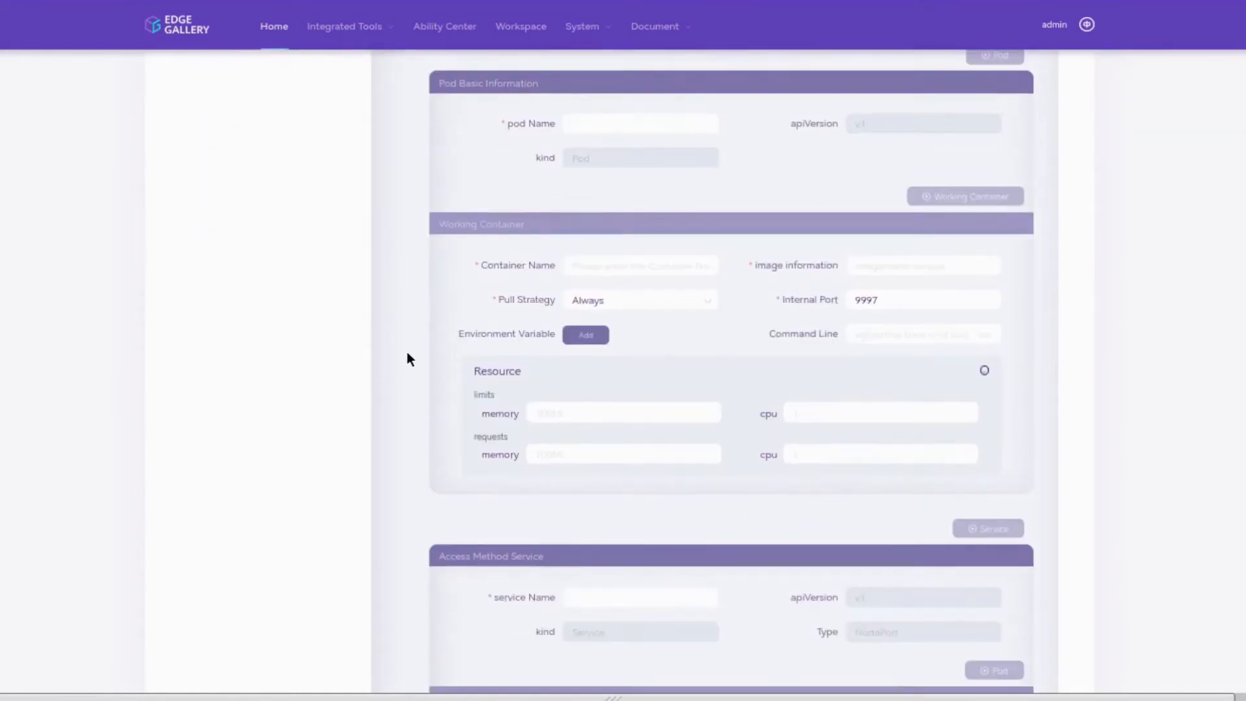
scroll(408, 345, "down", 2)
scroll(408, 346, "down", 2)
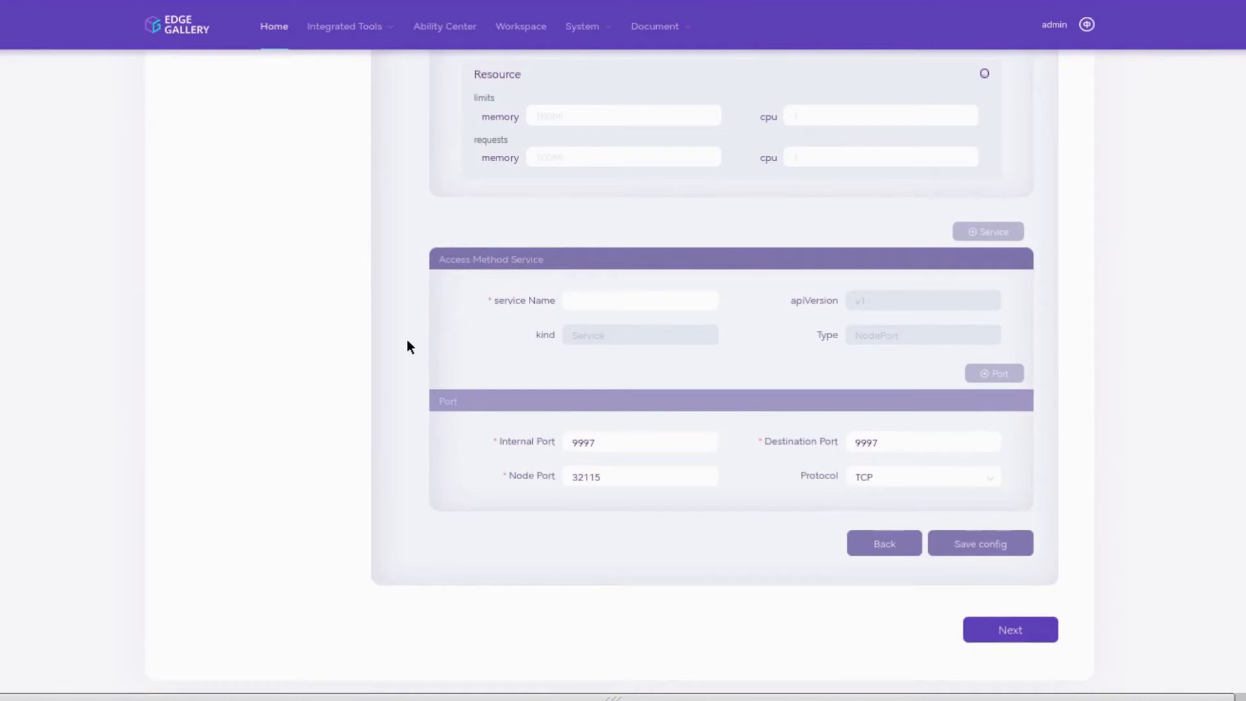
Step: Upload deployment.yaml as the deployment file so the params, image and service checks pass
left_click(871, 545)
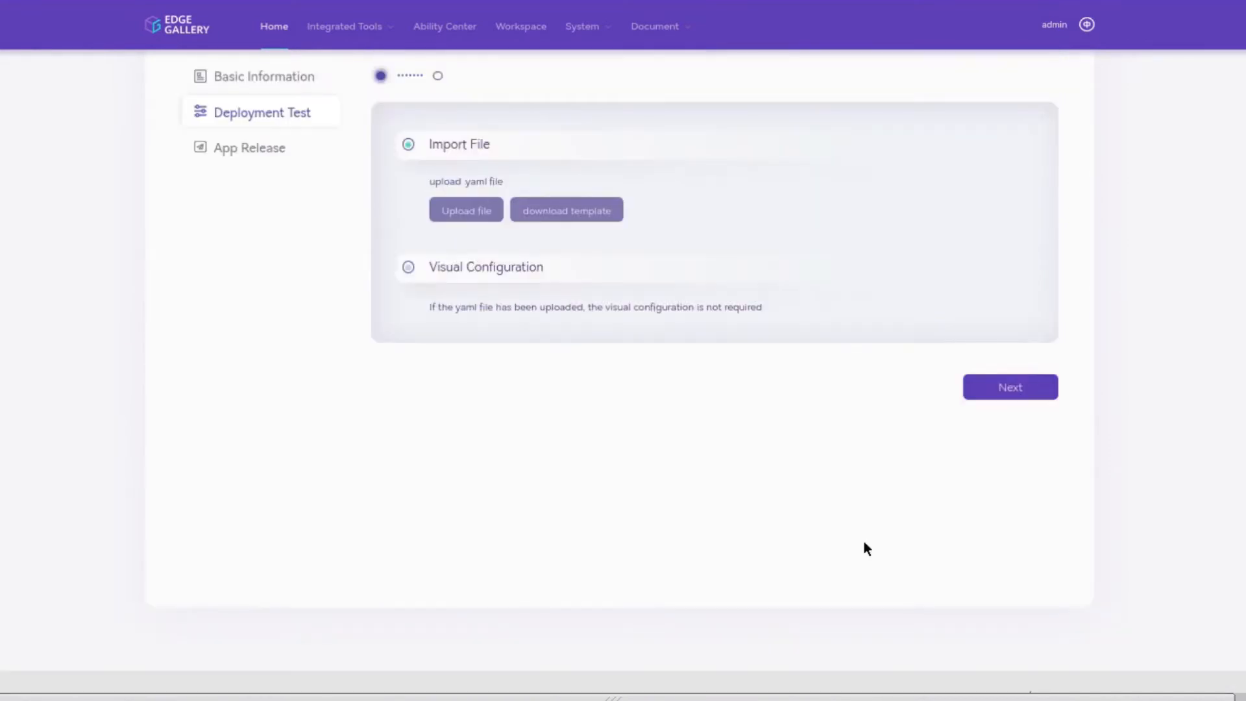
left_click(466, 210)
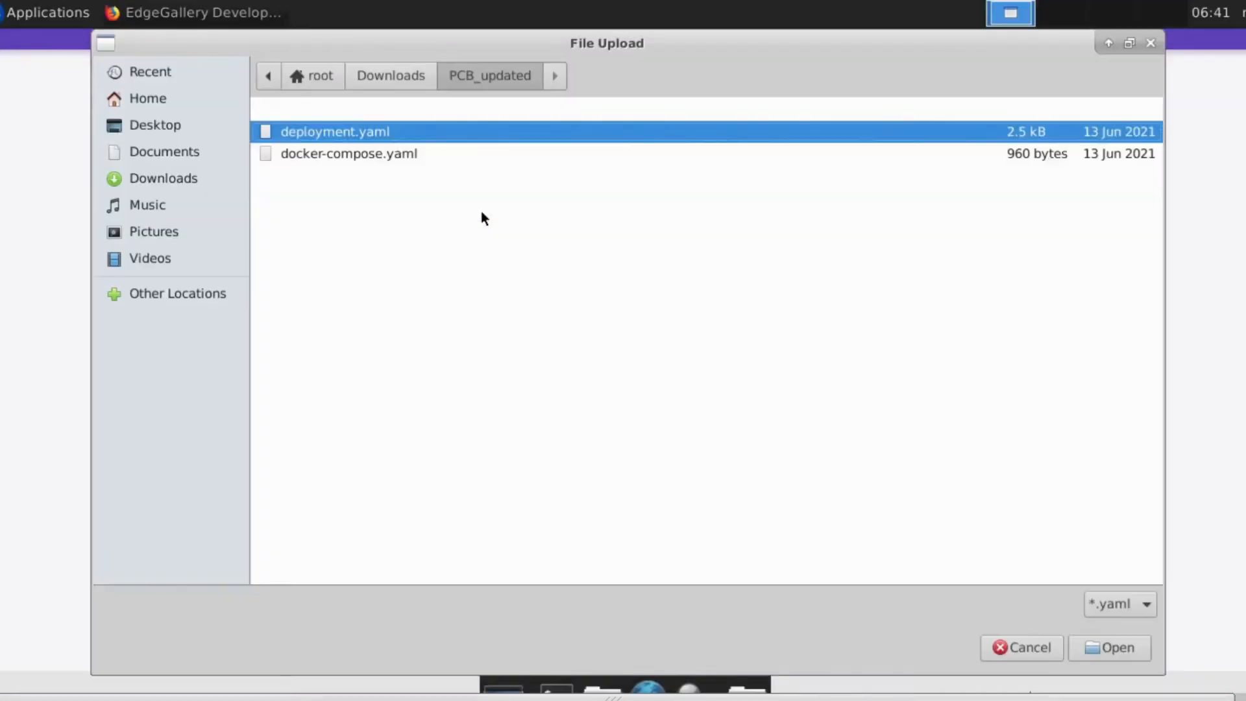
left_click(1116, 647)
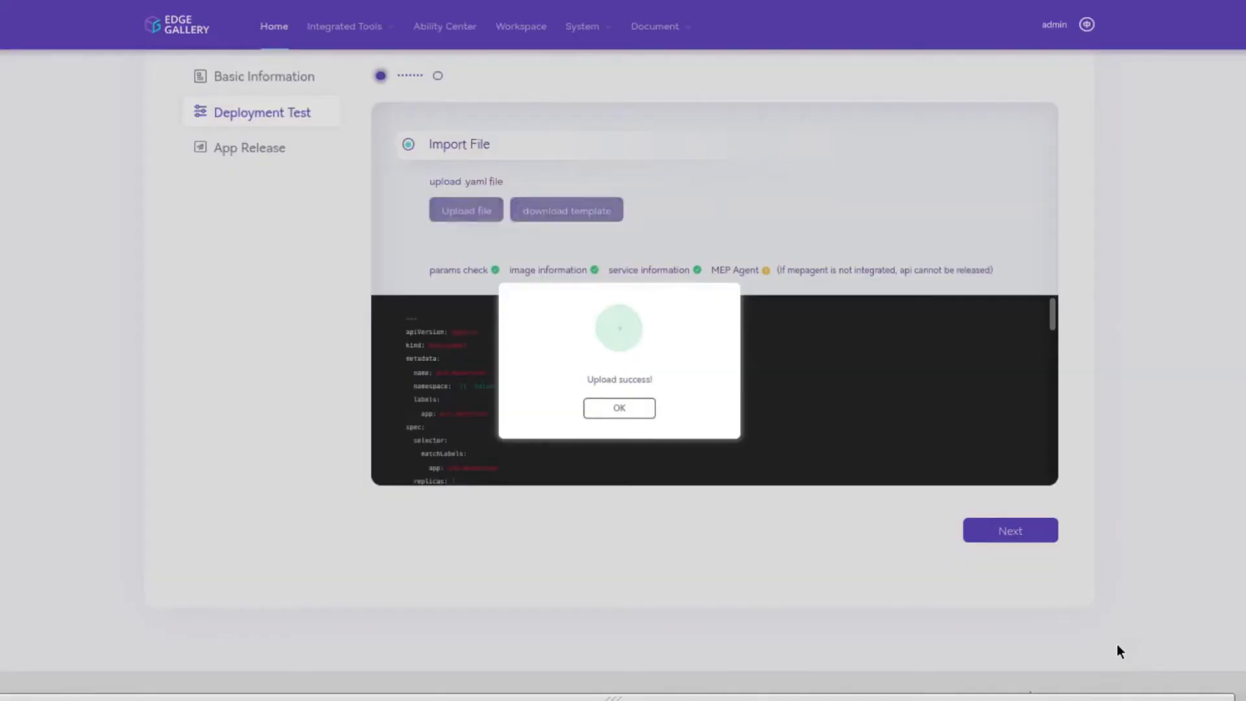
left_click(629, 410)
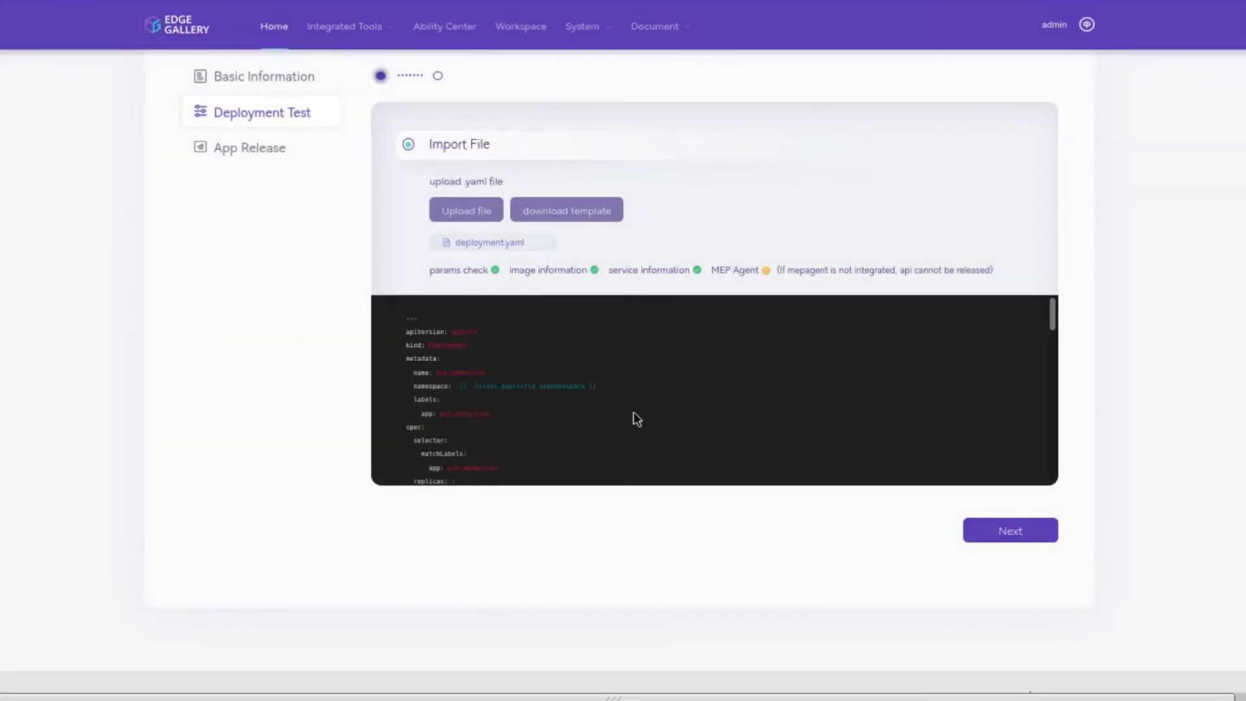
scroll(763, 397, "down", 3)
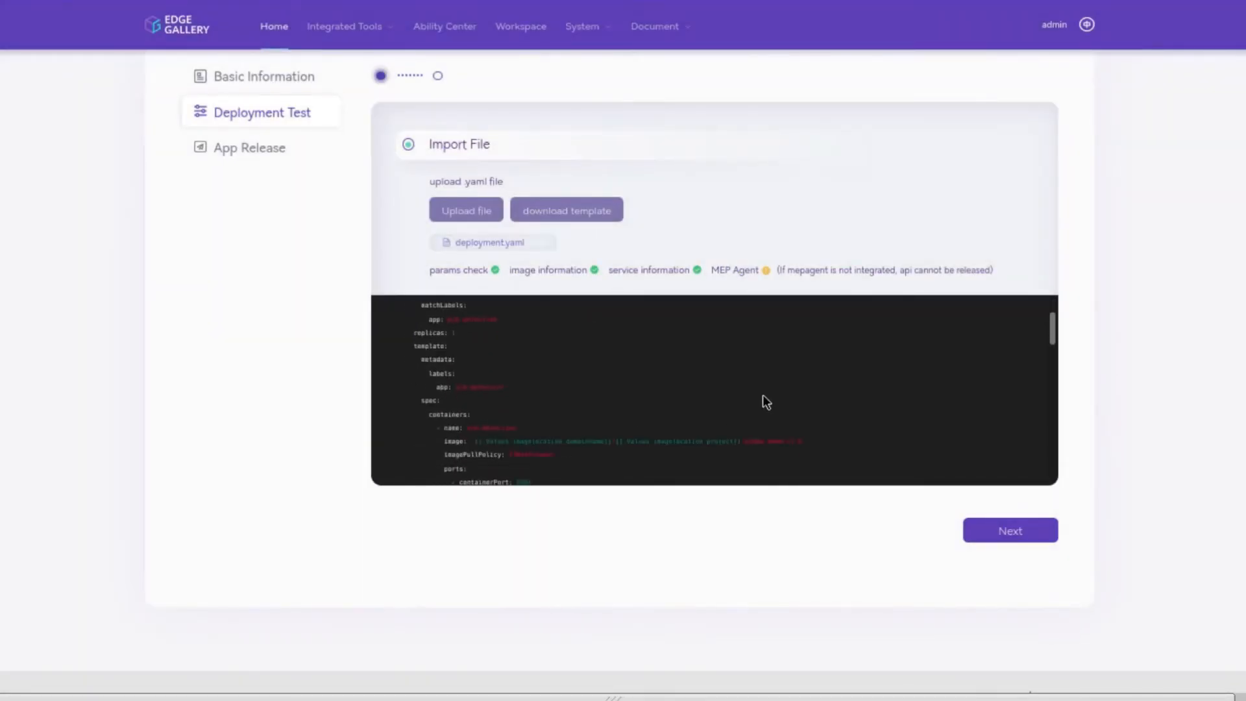
scroll(763, 395, "down", 5)
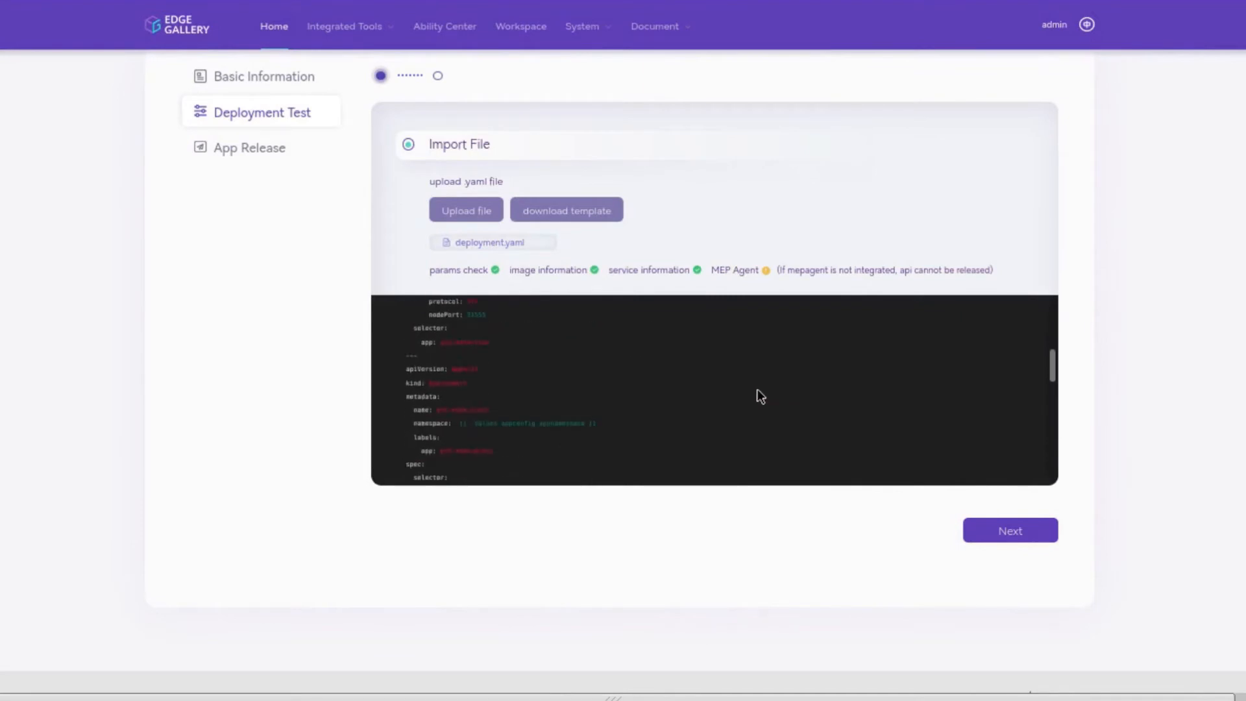
Step: Test-deploy the app in the SandBox Environment until it reads DEPLOYED
left_click(992, 527)
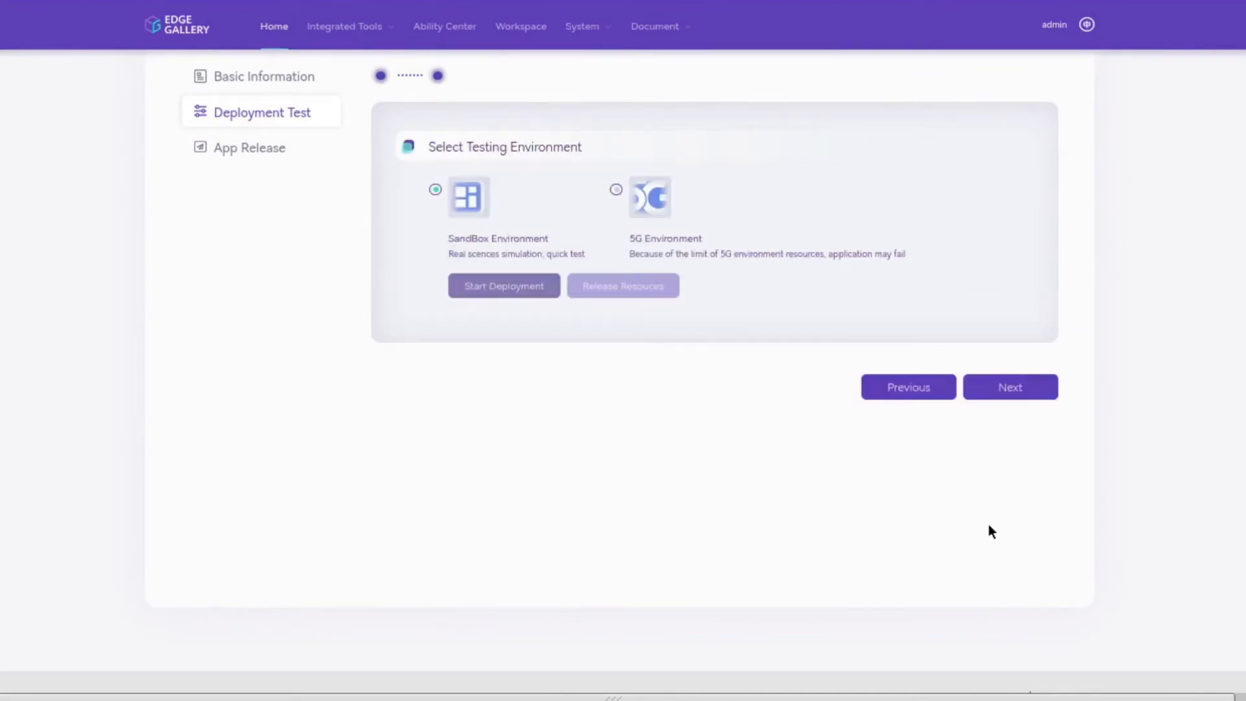
left_click(529, 294)
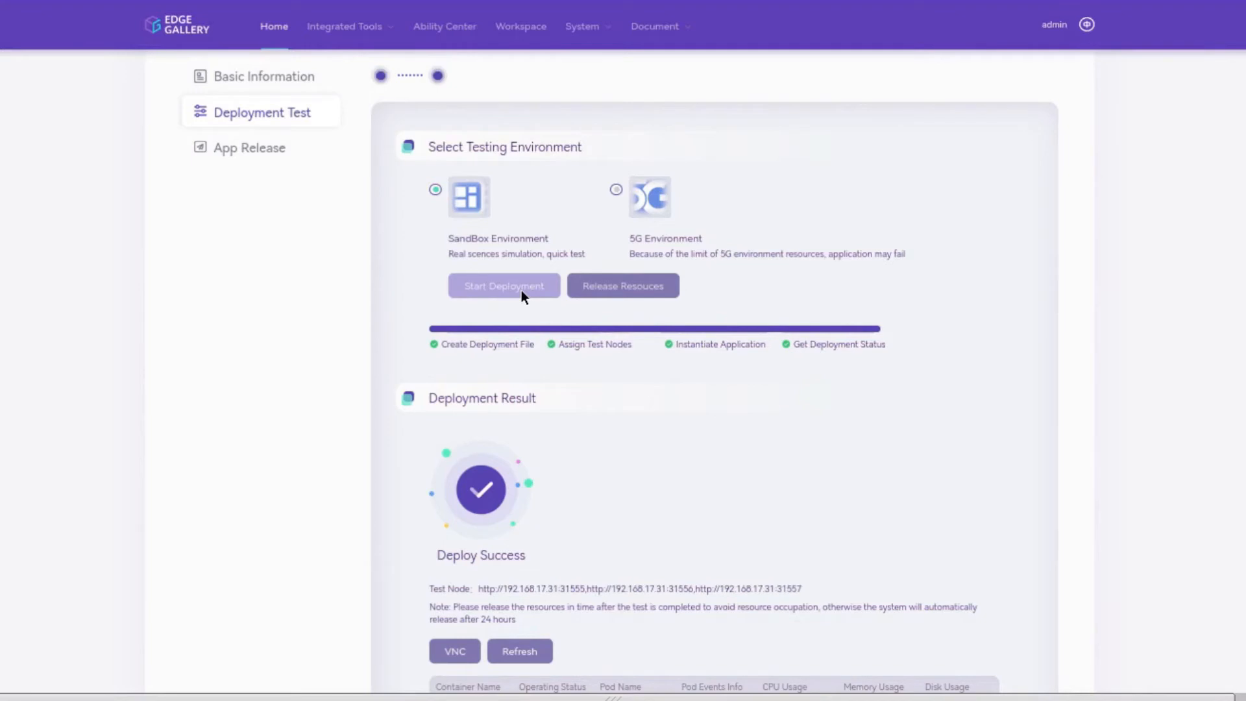
scroll(521, 295, "down", 4)
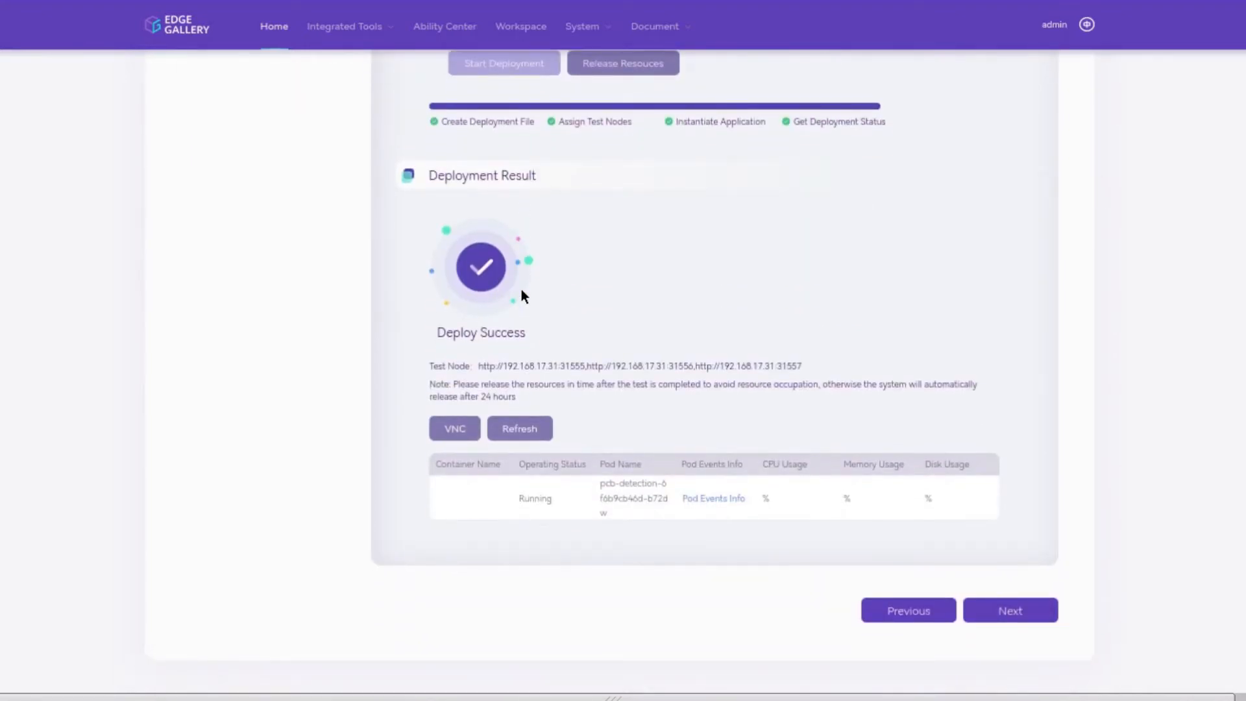
scroll(521, 291, "up", 5)
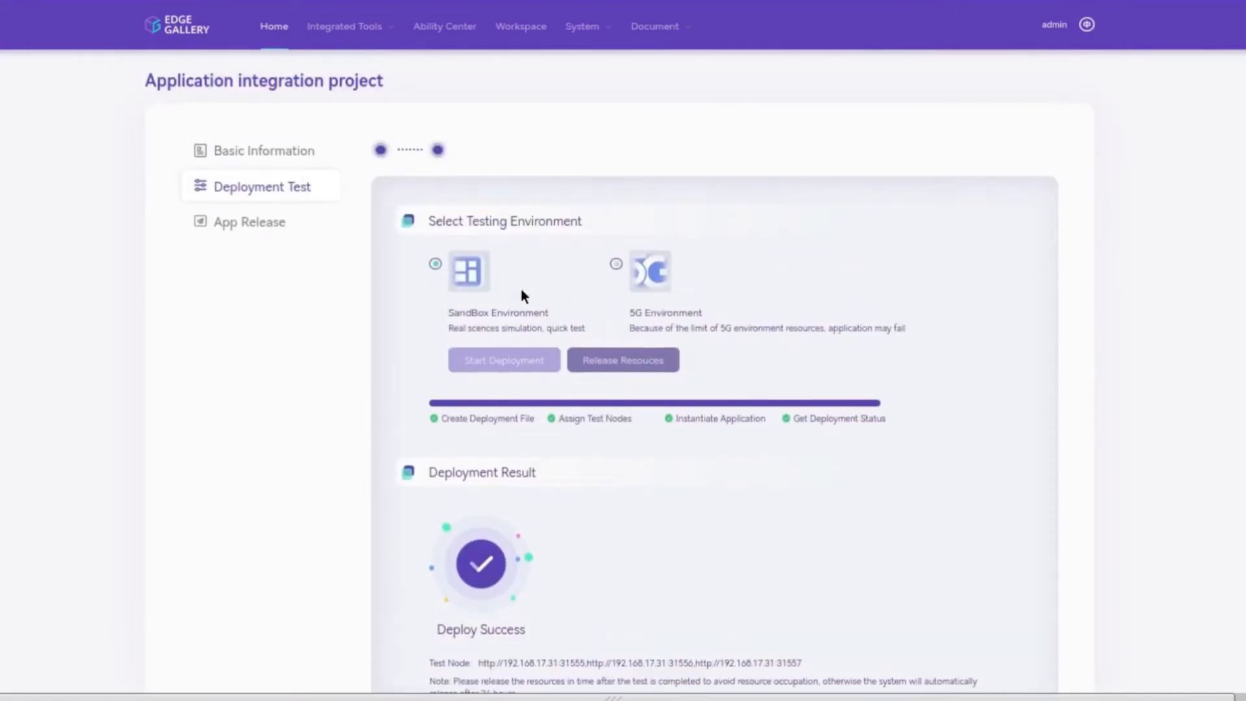
Step: Release the sandbox test resources and continue to the App Release step
left_click(605, 354)
left_click(627, 404)
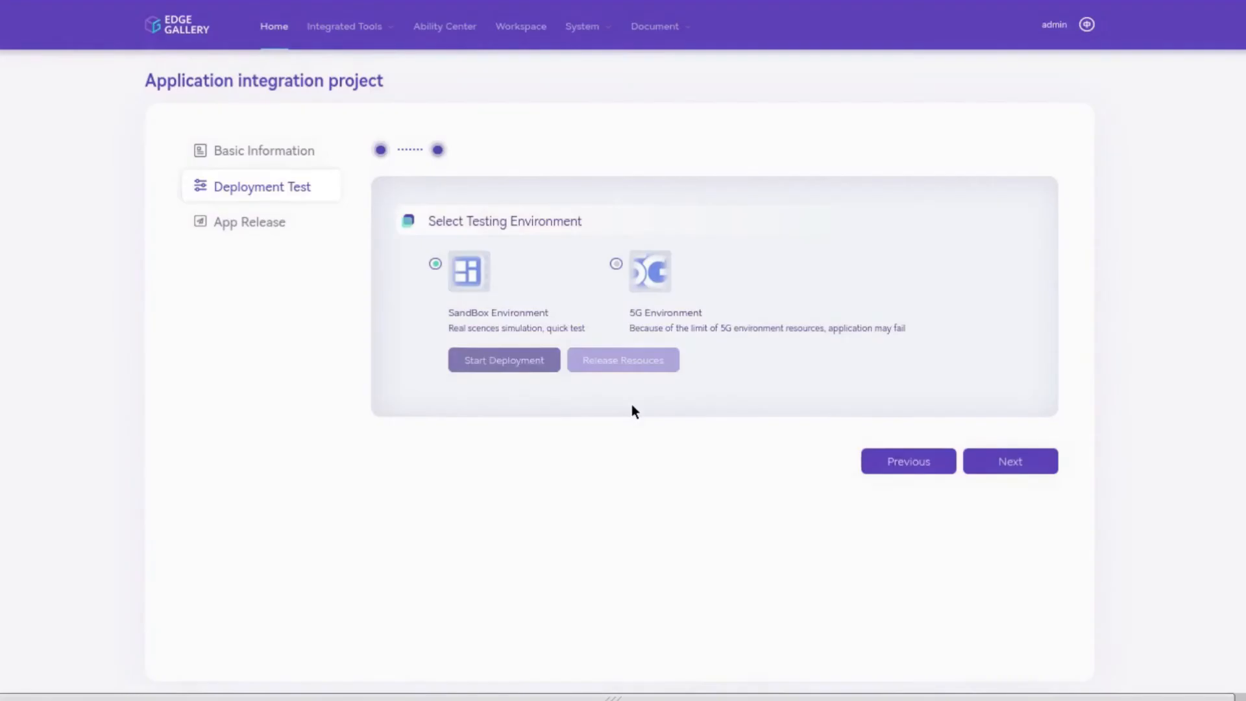
left_click(993, 459)
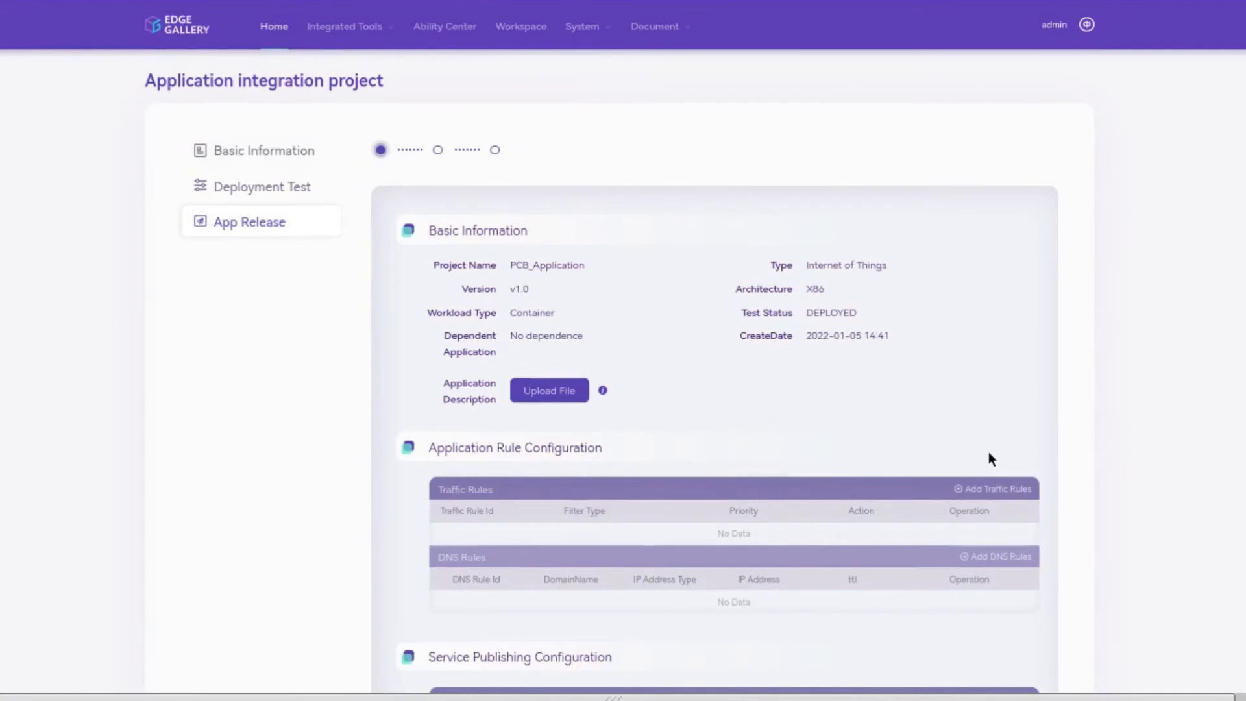
Step: Upload Description.md as the app description
scroll(987, 453, "down", 3)
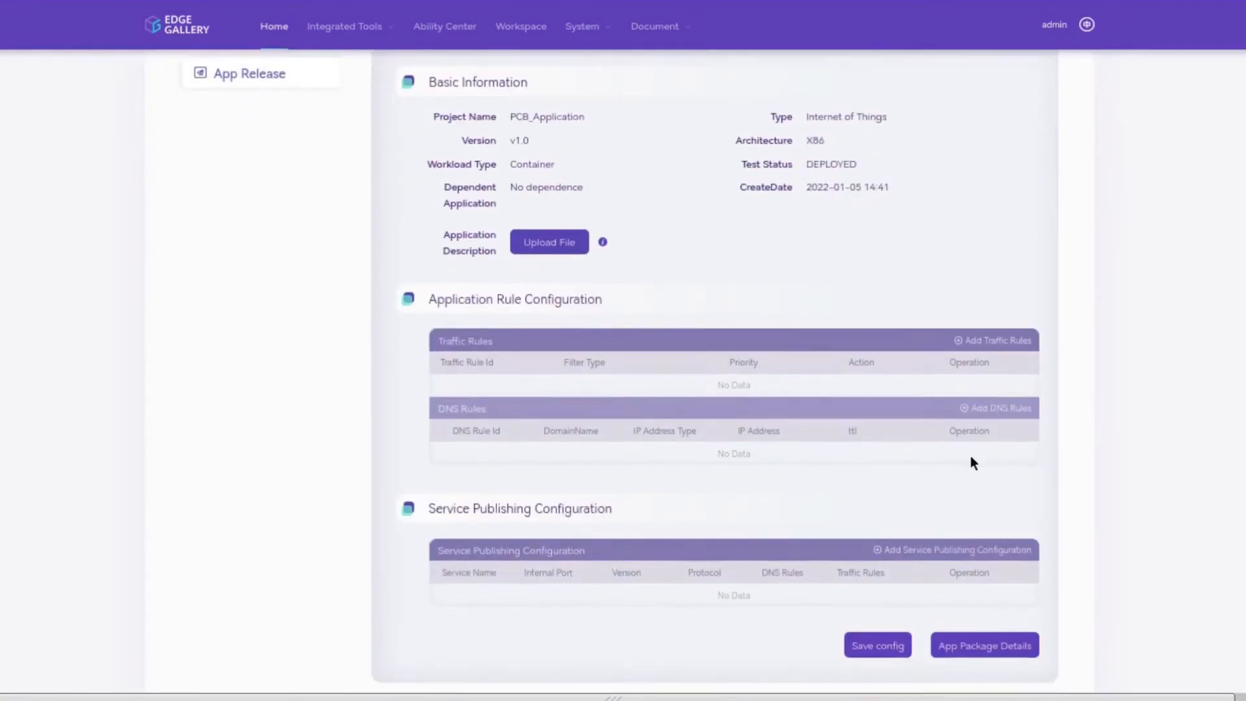
left_click(576, 242)
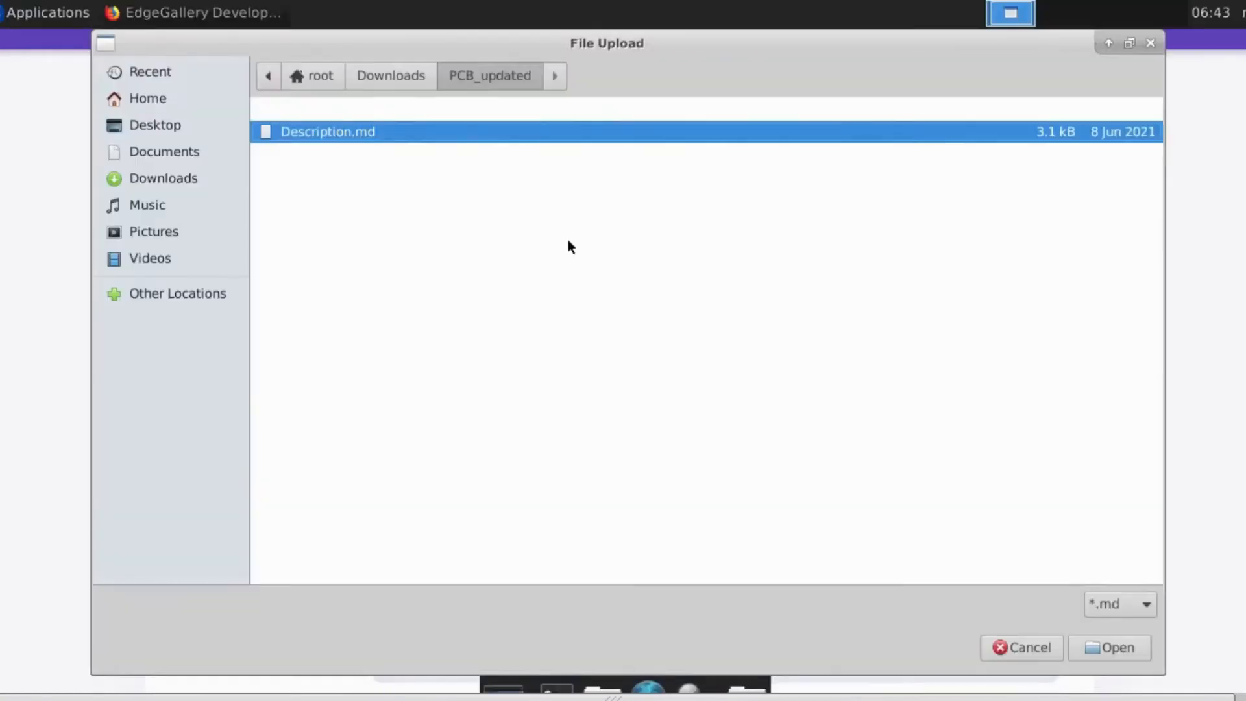
left_click(1107, 649)
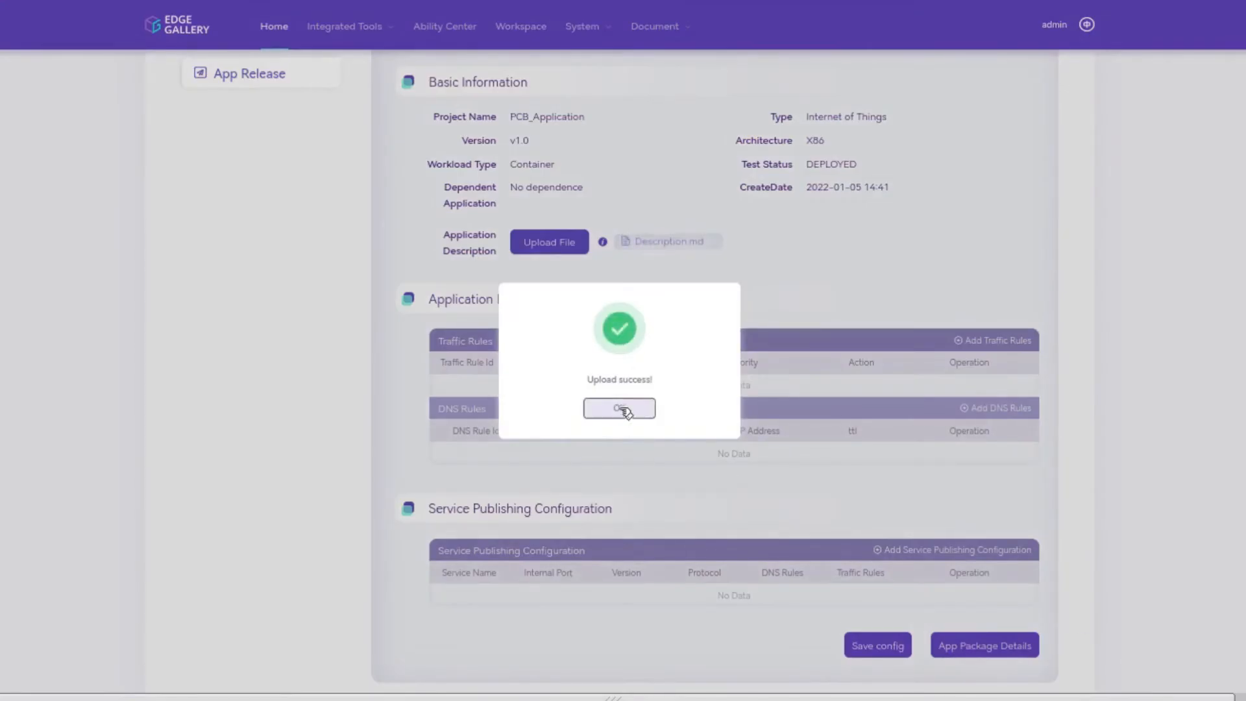
left_click(619, 409)
Step: Add a traffic rule with id rule-01
left_click(965, 344)
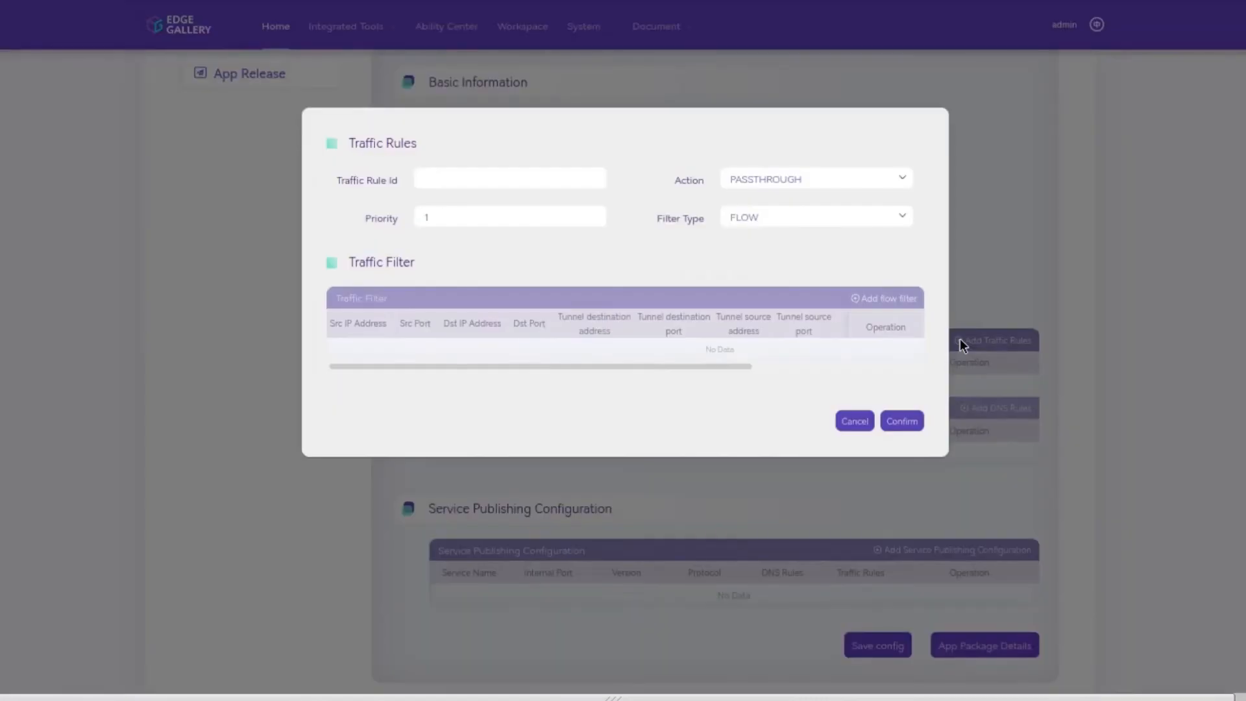
left_click(596, 179)
type("rule-01")
left_click(896, 422)
Step: Add DNS rule rule-01 with domain name example.com
left_click(966, 408)
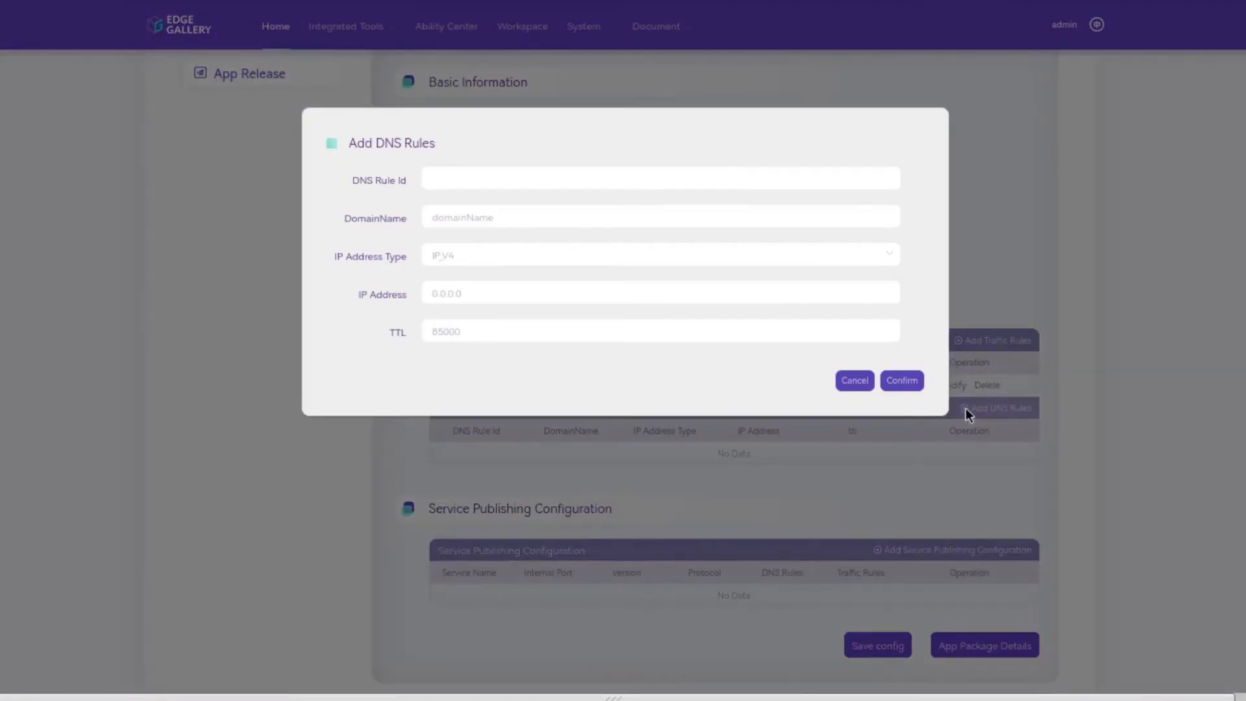
left_click(785, 177)
type("rule-01")
double_click(772, 214)
type("example.com")
left_click(902, 382)
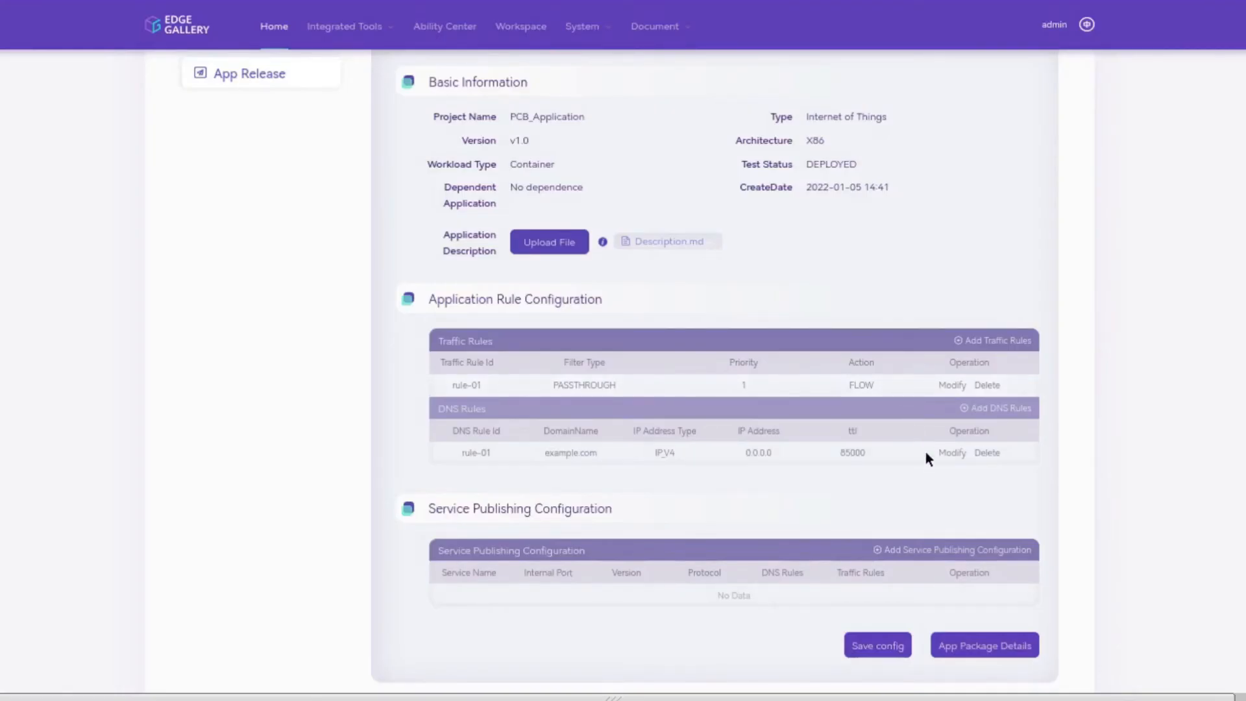
Step: Skip the service publishing entry and save the app's rule configuration
left_click(880, 550)
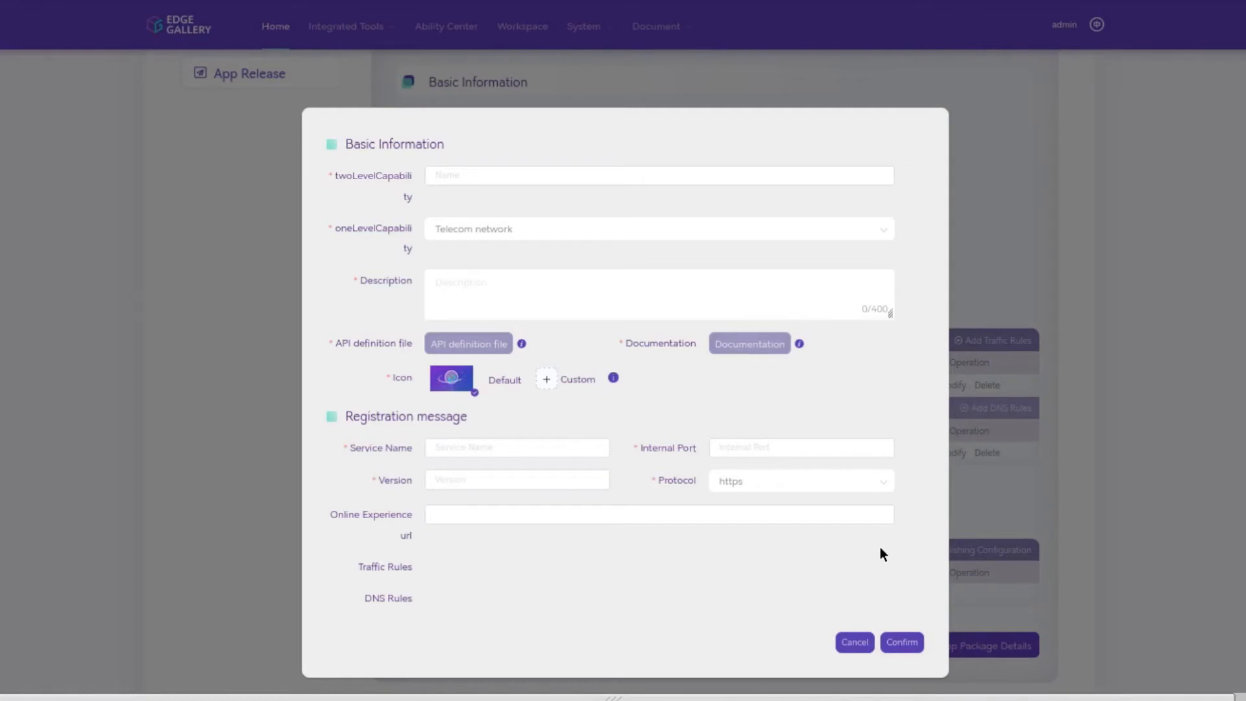
left_click(866, 641)
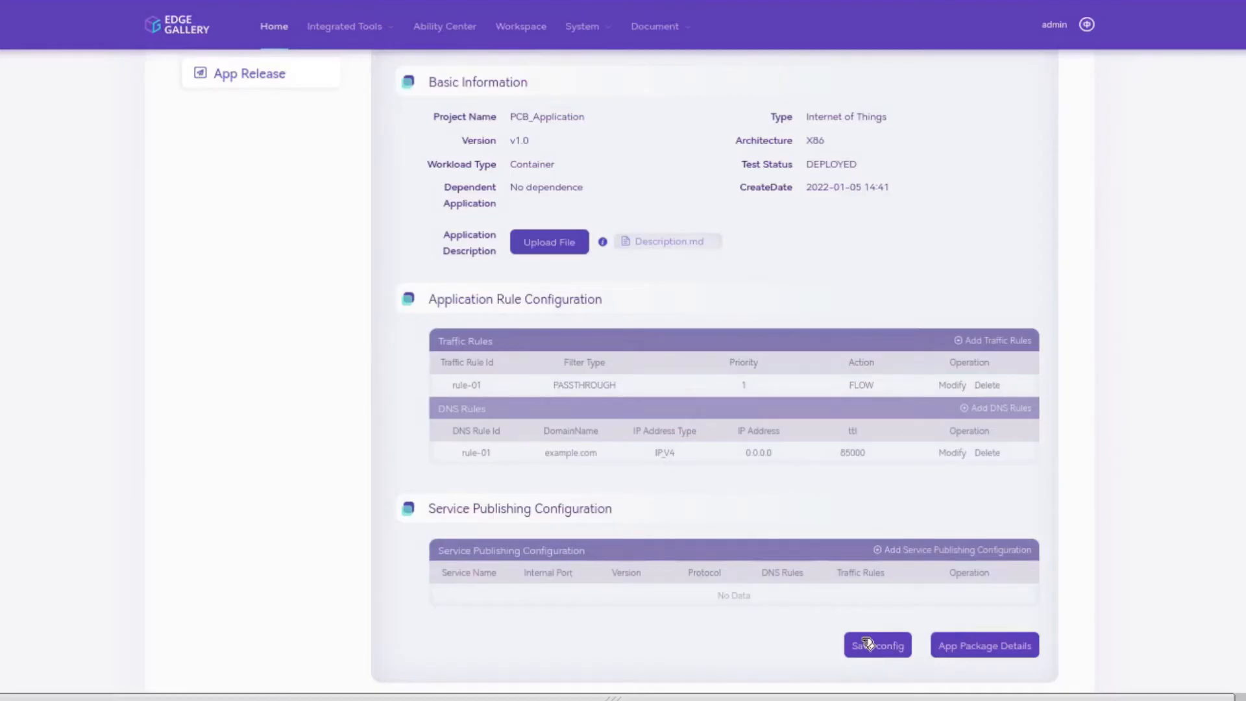
left_click(866, 644)
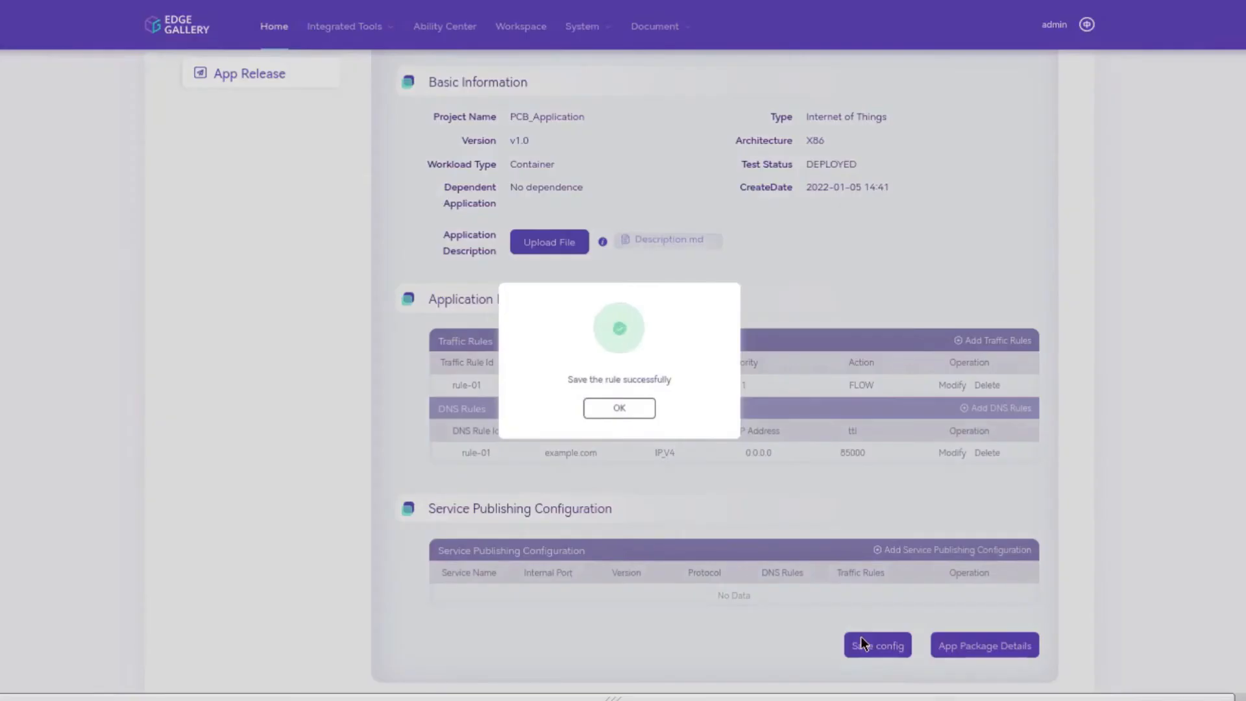
left_click(640, 411)
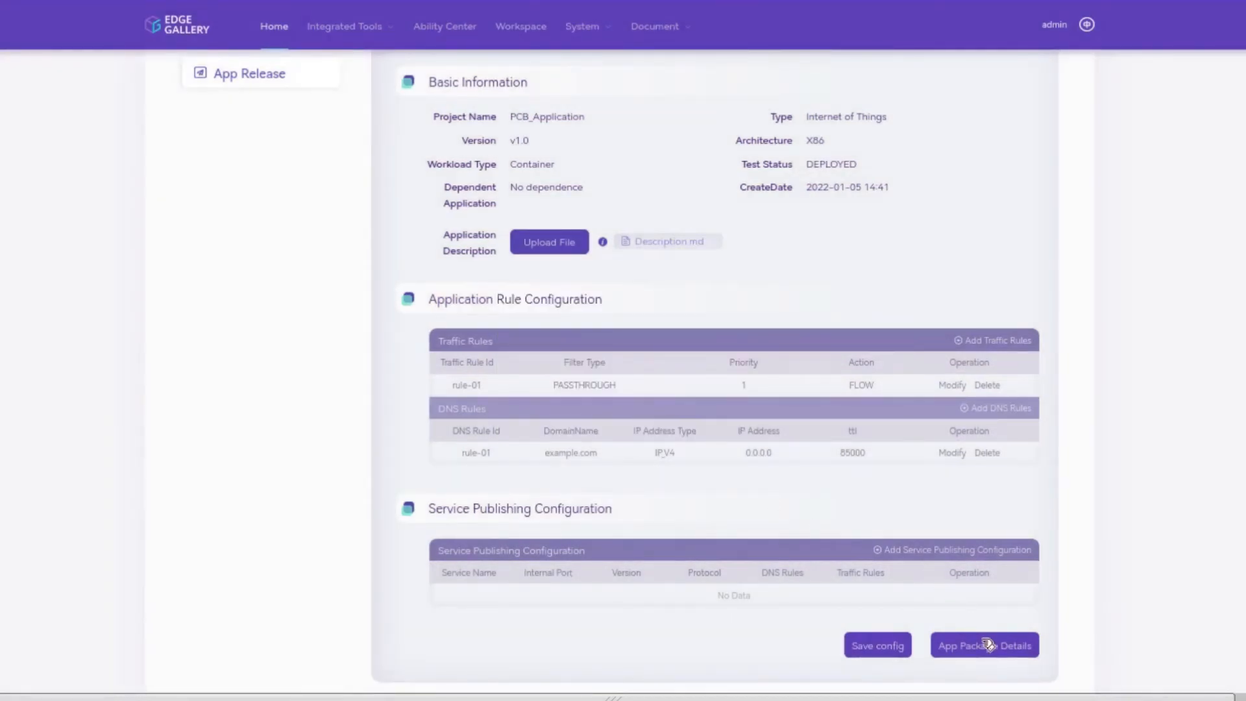
Step: View SwImageDesc.json in the PCB_Application package details, then advance to App Release
left_click(987, 642)
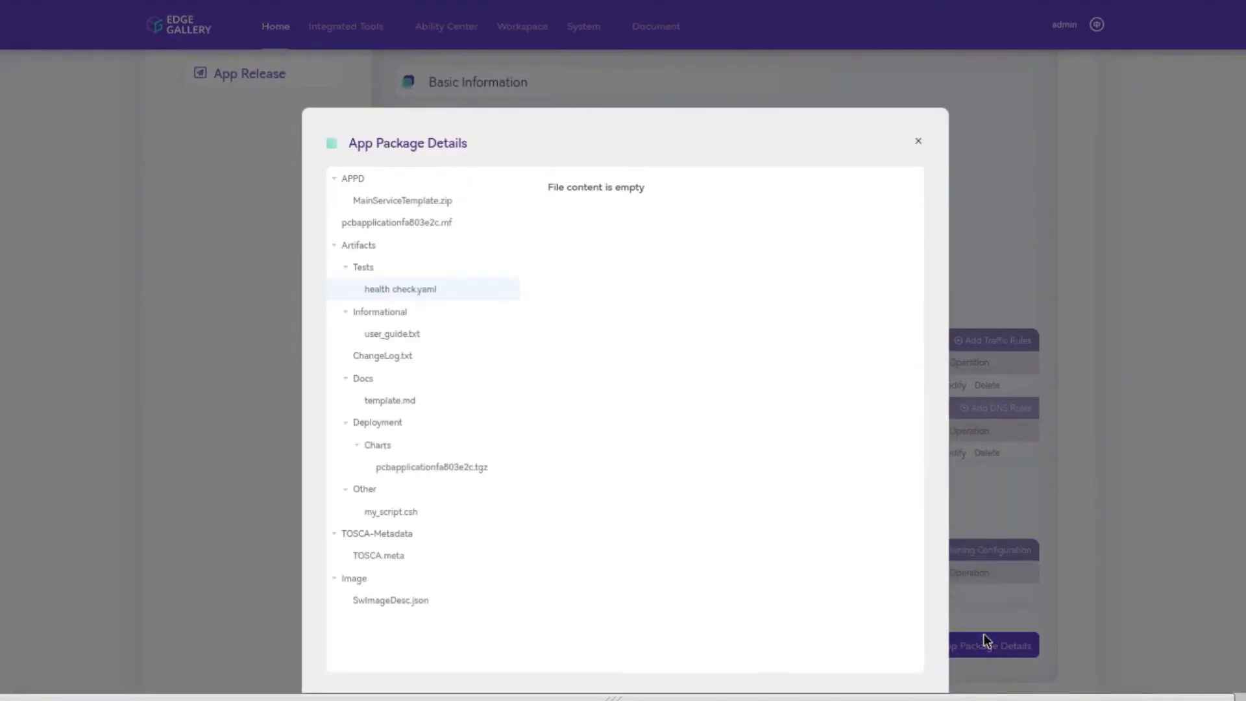
left_click(383, 601)
scroll(663, 544, "down", 5)
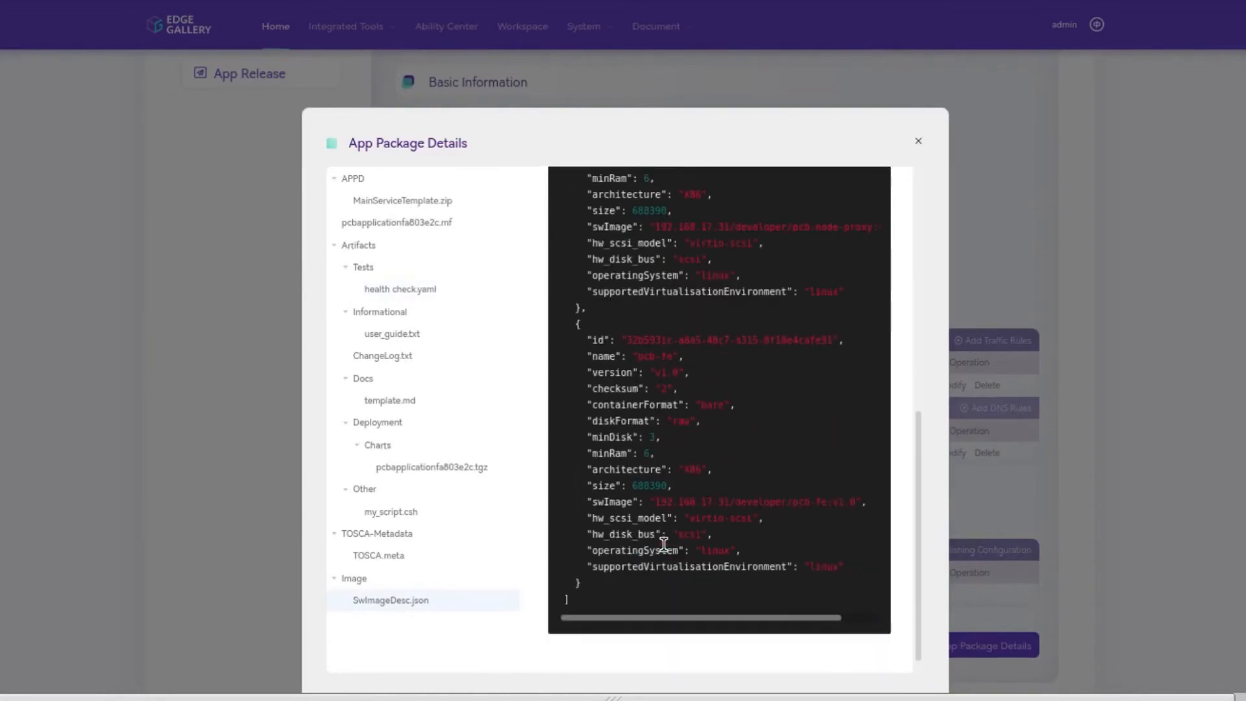
left_click(918, 141)
scroll(1026, 580, "down", 3)
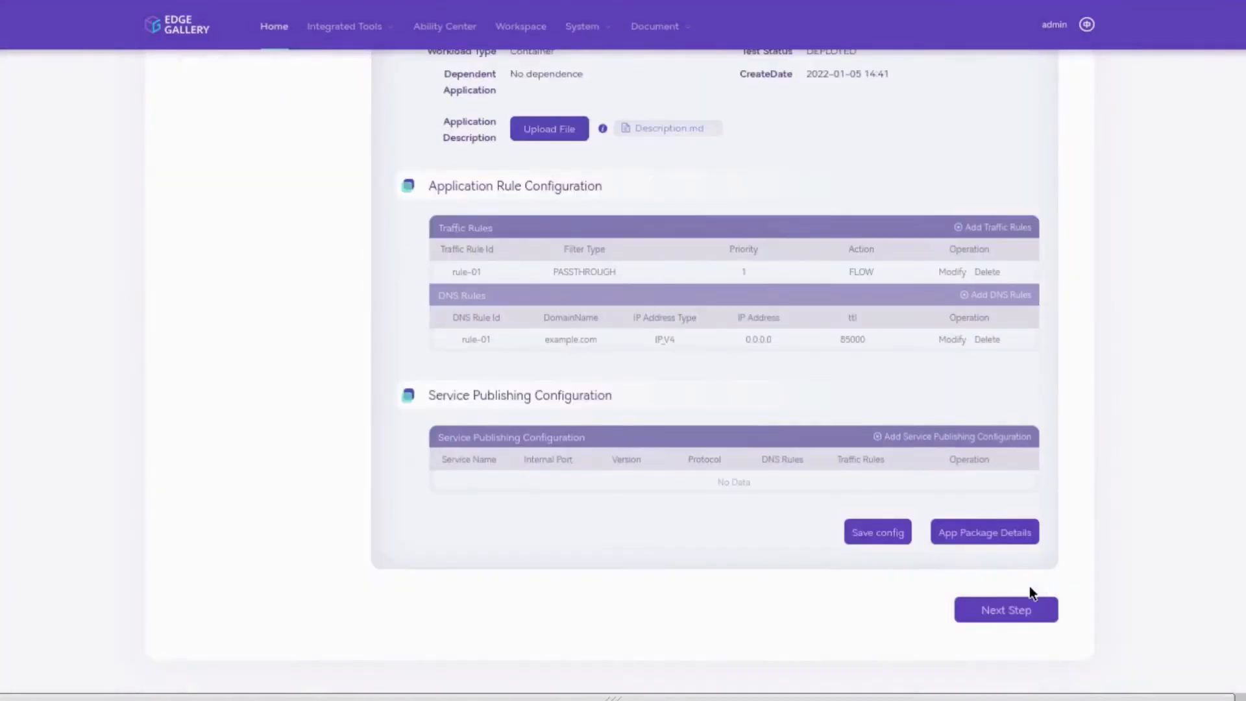
left_click(1017, 562)
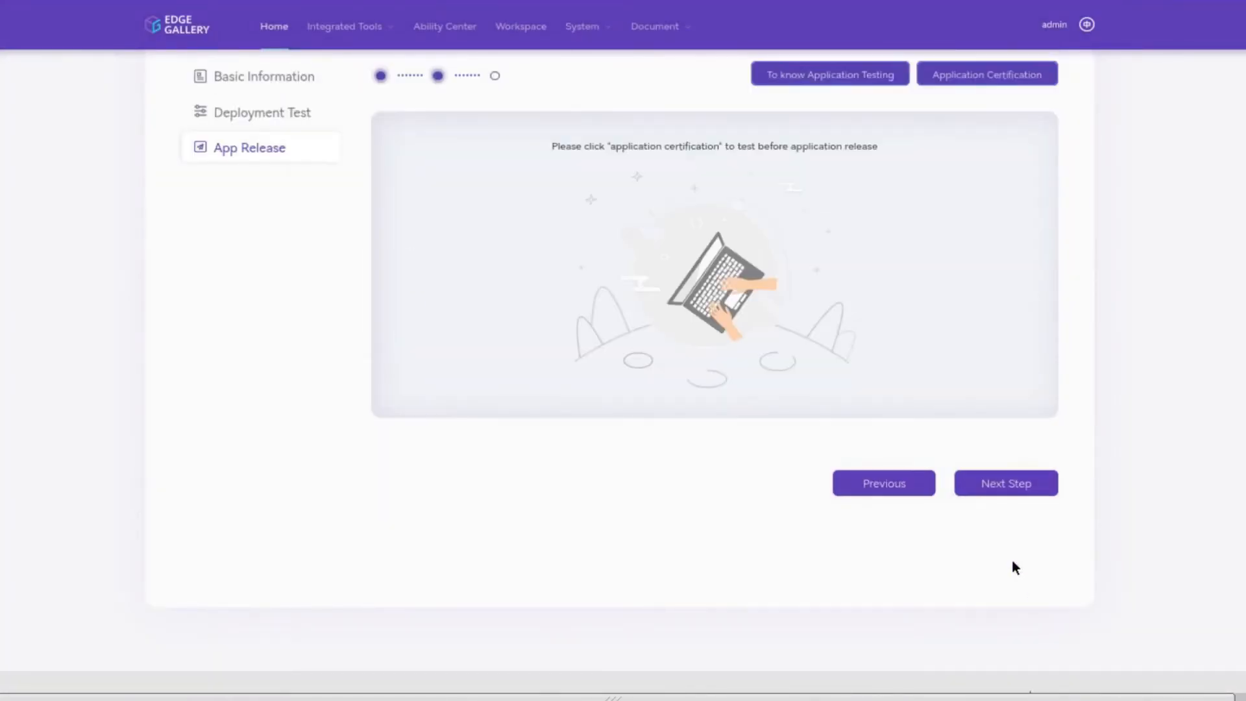
Step: Run certification tests for the EdgeGallery community scenario until they pass at 100%
left_click(988, 76)
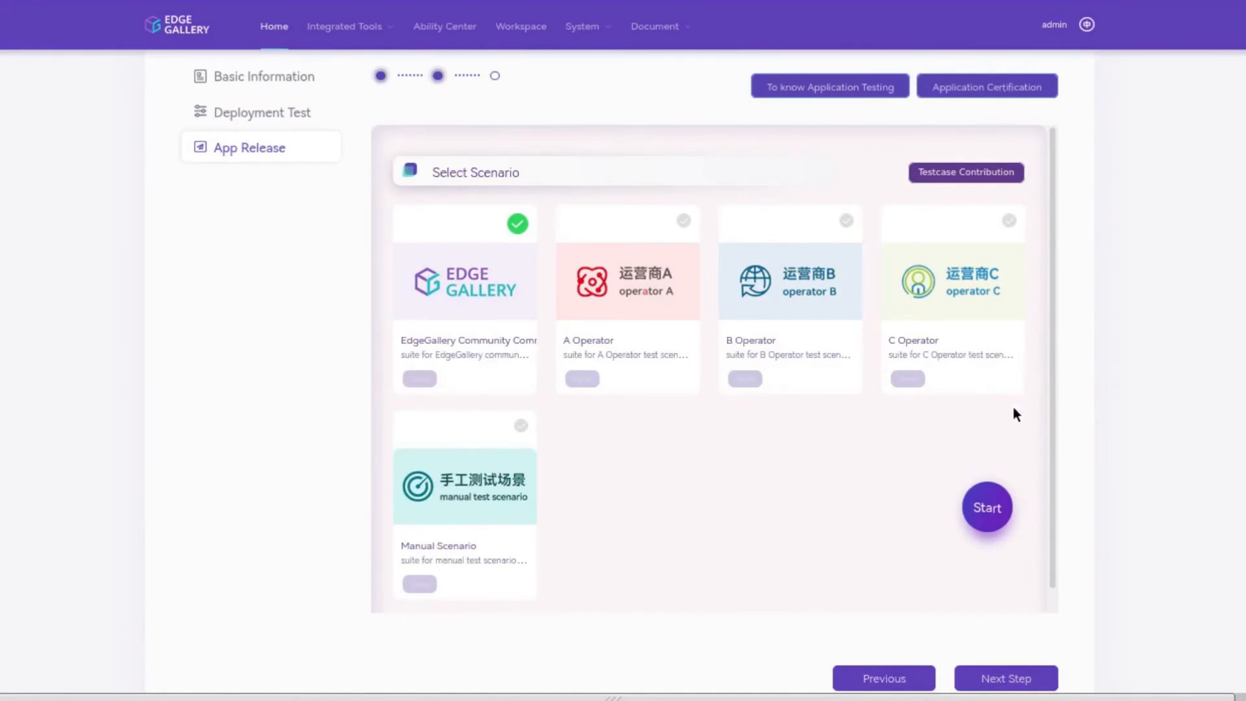
left_click(987, 507)
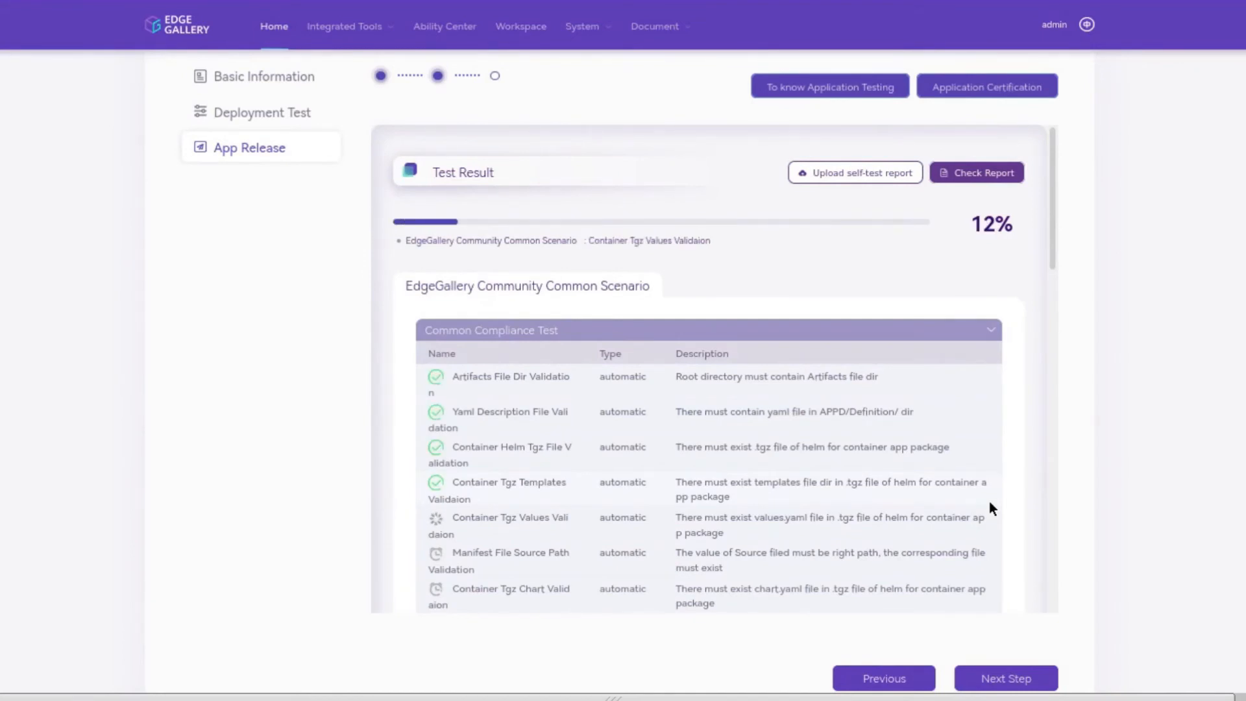
scroll(987, 506, "down", 4)
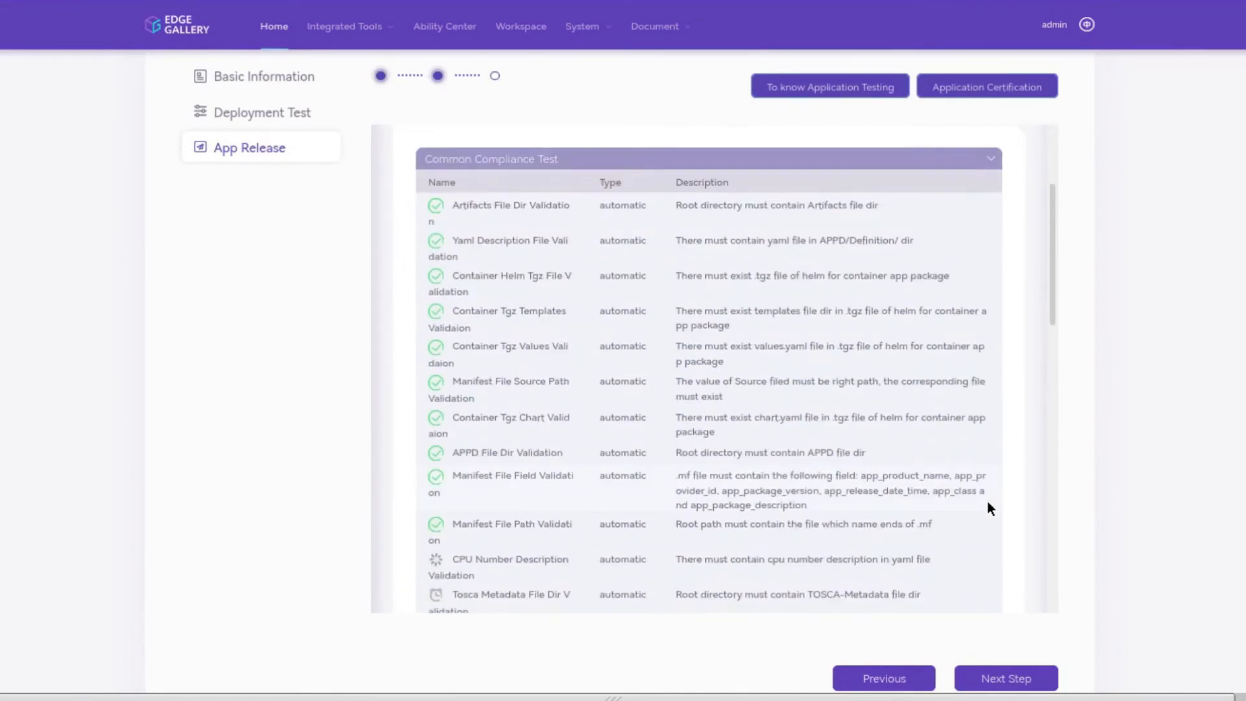
scroll(987, 506, "down", 2)
scroll(987, 508, "down", 2)
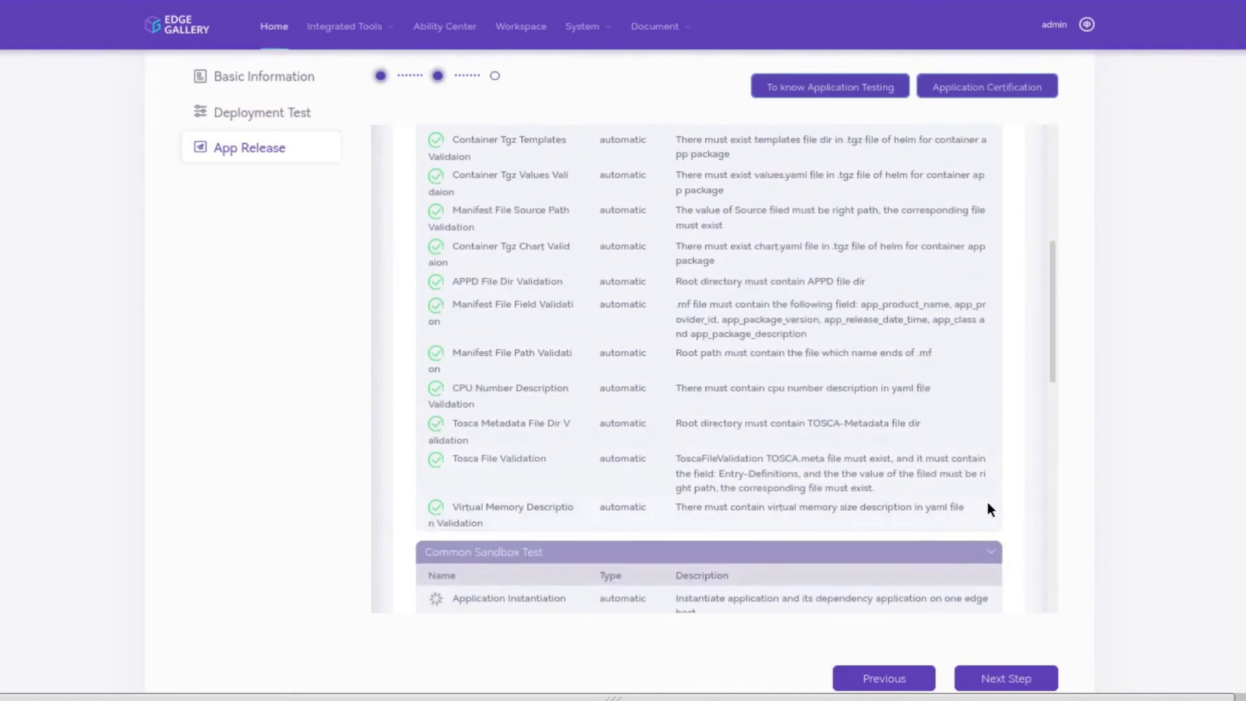
scroll(987, 507, "down", 4)
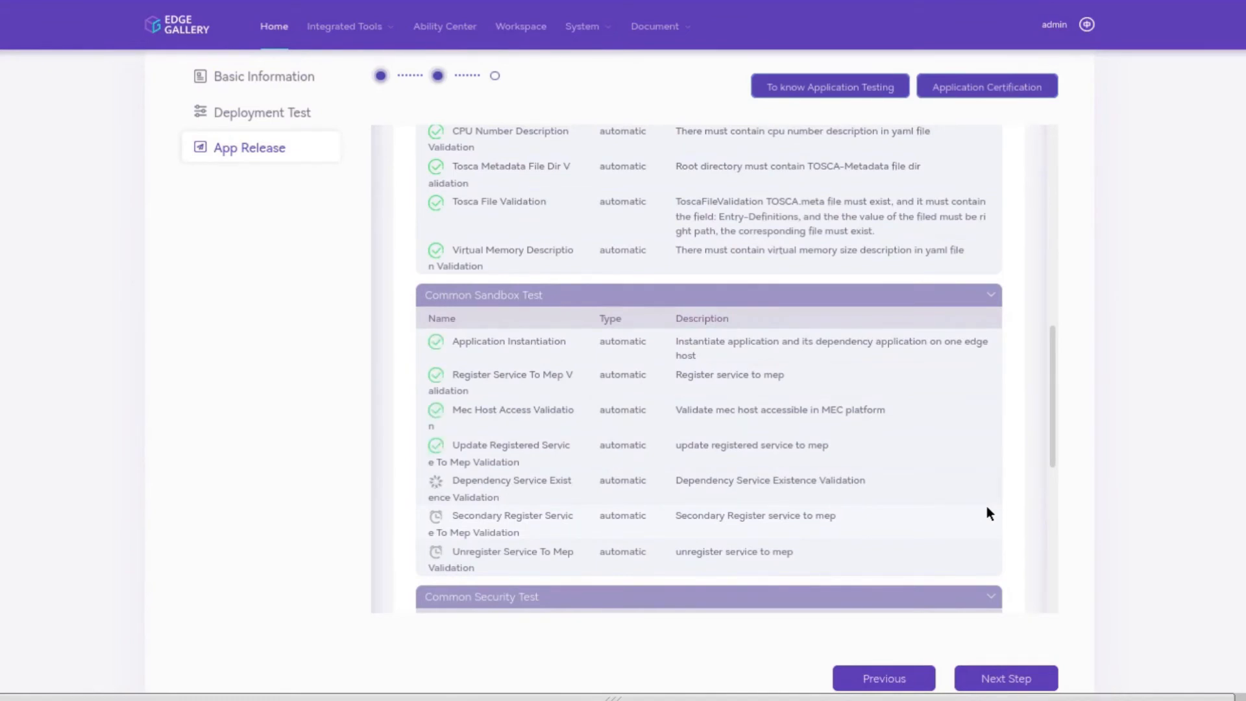
scroll(986, 508, "down", 3)
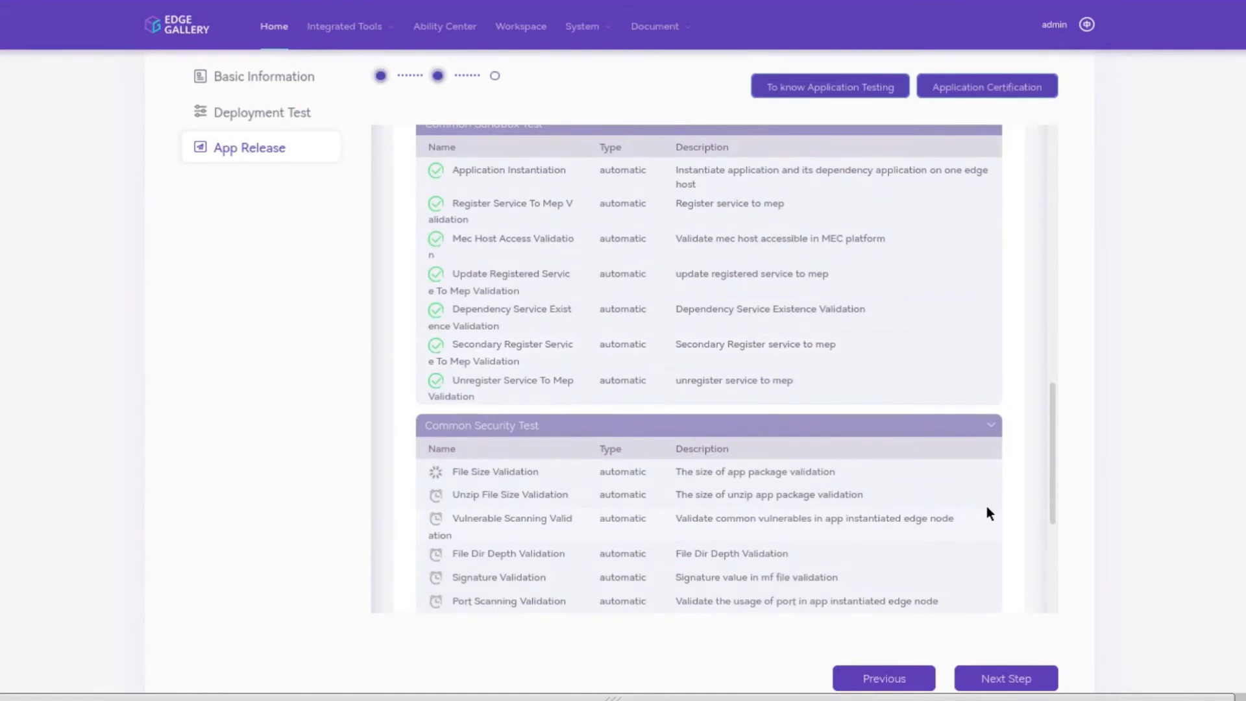
scroll(986, 504, "down", 2)
scroll(986, 504, "down", 3)
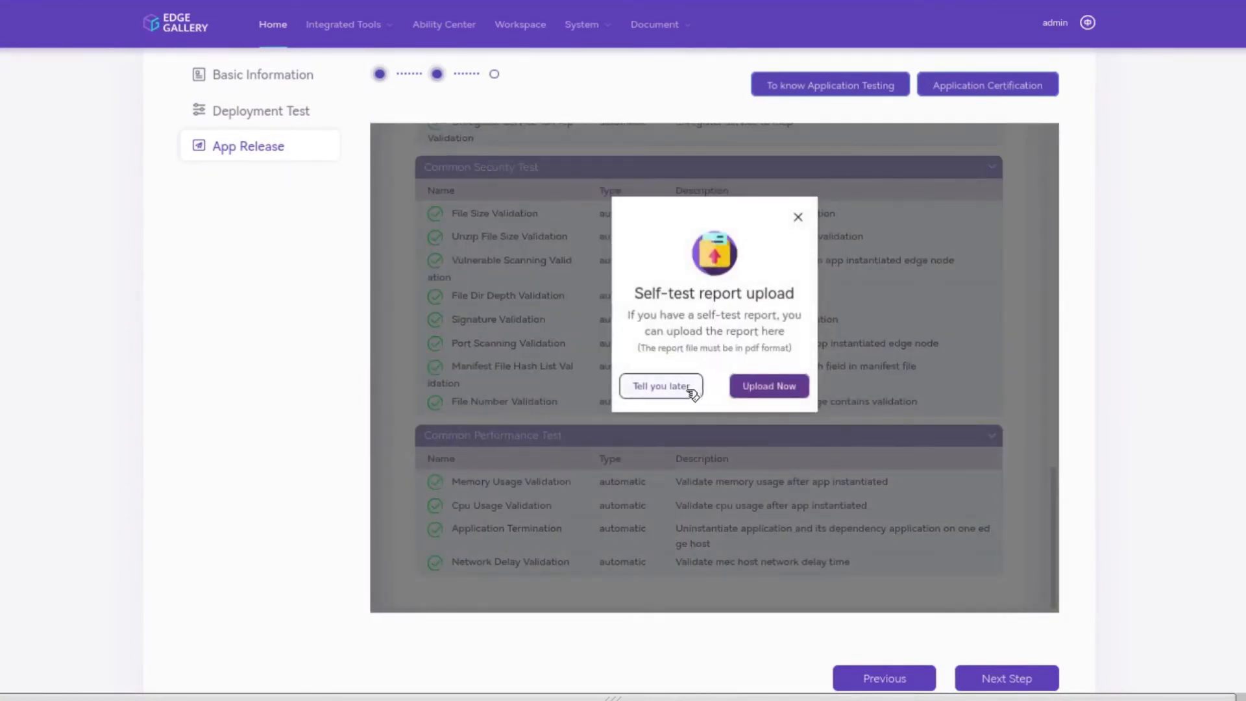
Step: Postpone the self-test report upload and return to the top of the results
left_click(689, 391)
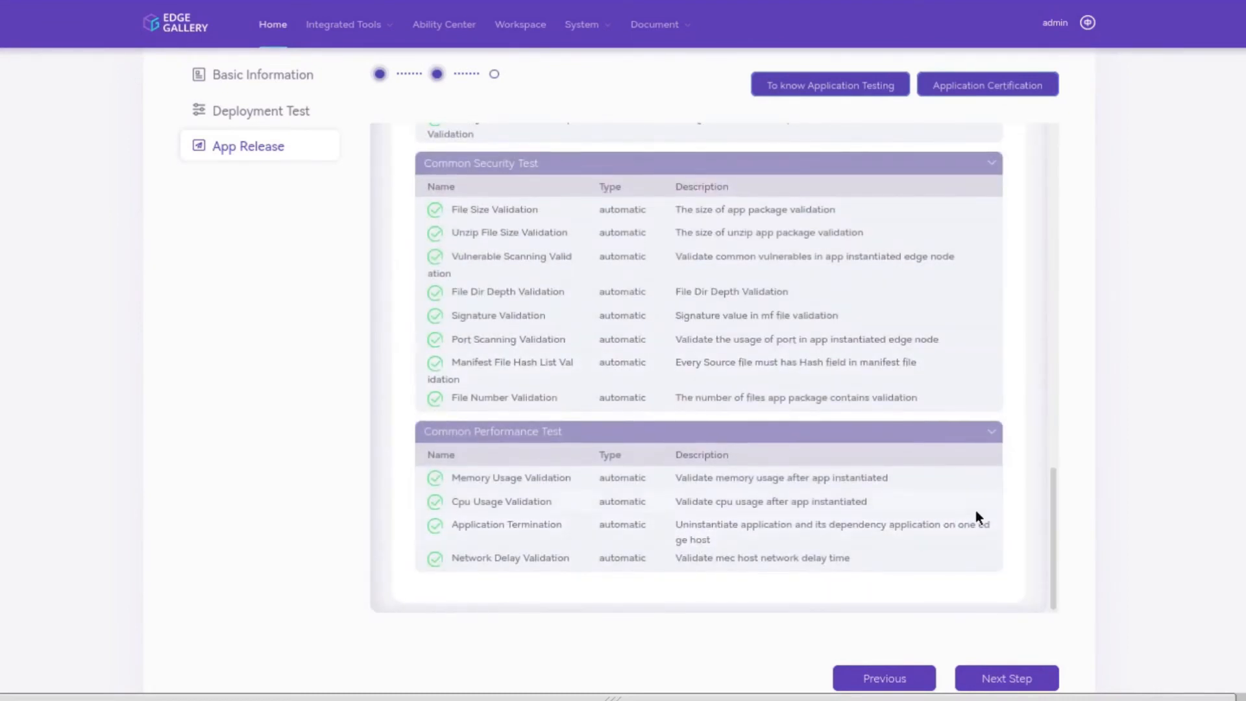
scroll(975, 513, "up", 10)
scroll(976, 517, "up", 2)
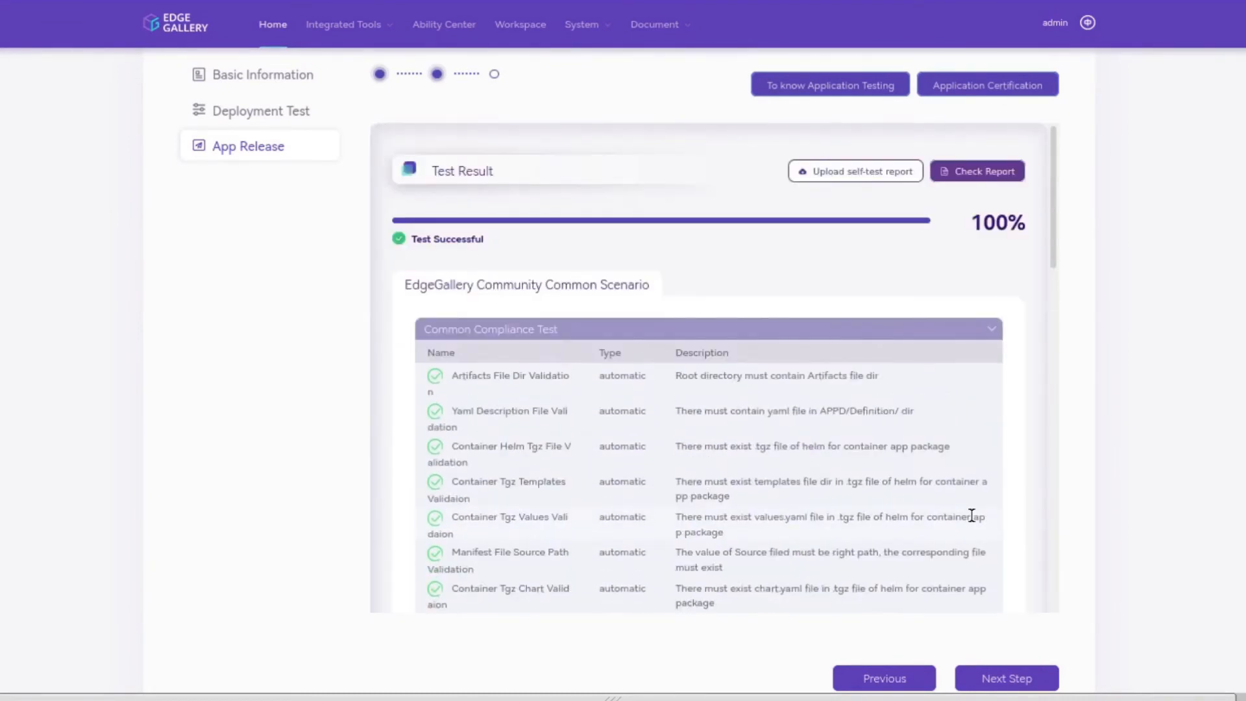
Step: Open the certification report, cancel its PDF download, and close the report tab
left_click(983, 171)
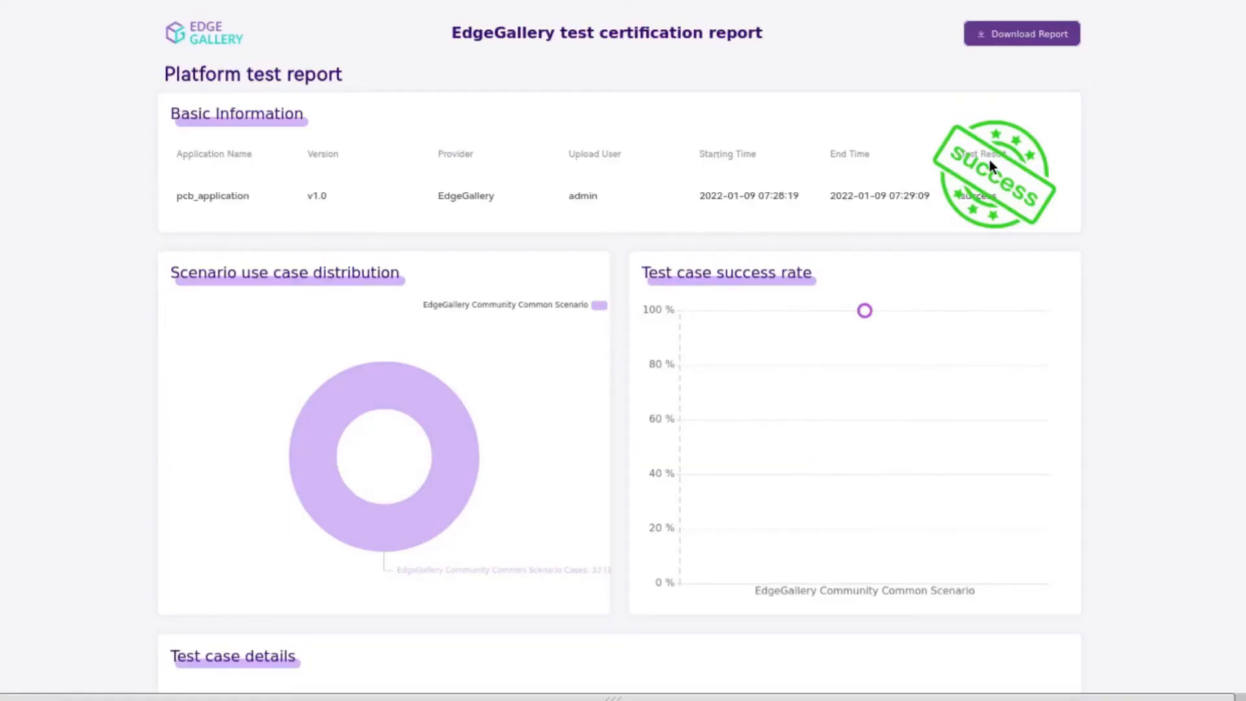
left_click(1020, 43)
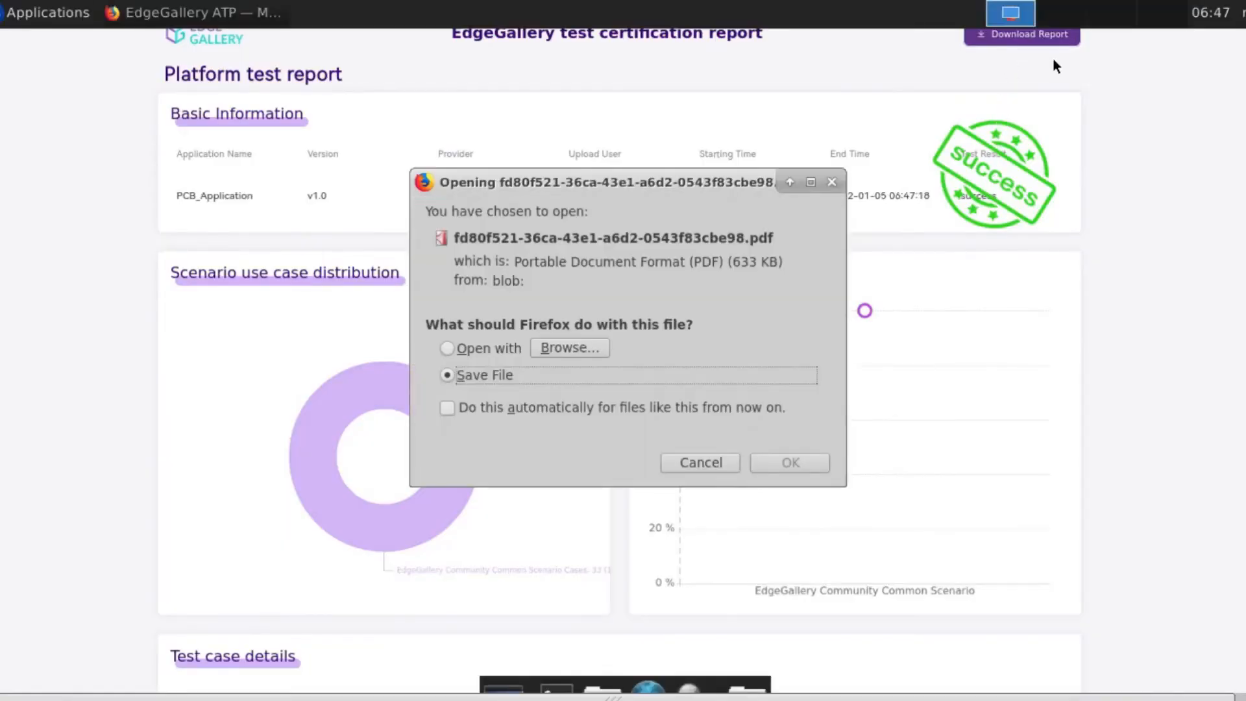
left_click(835, 183)
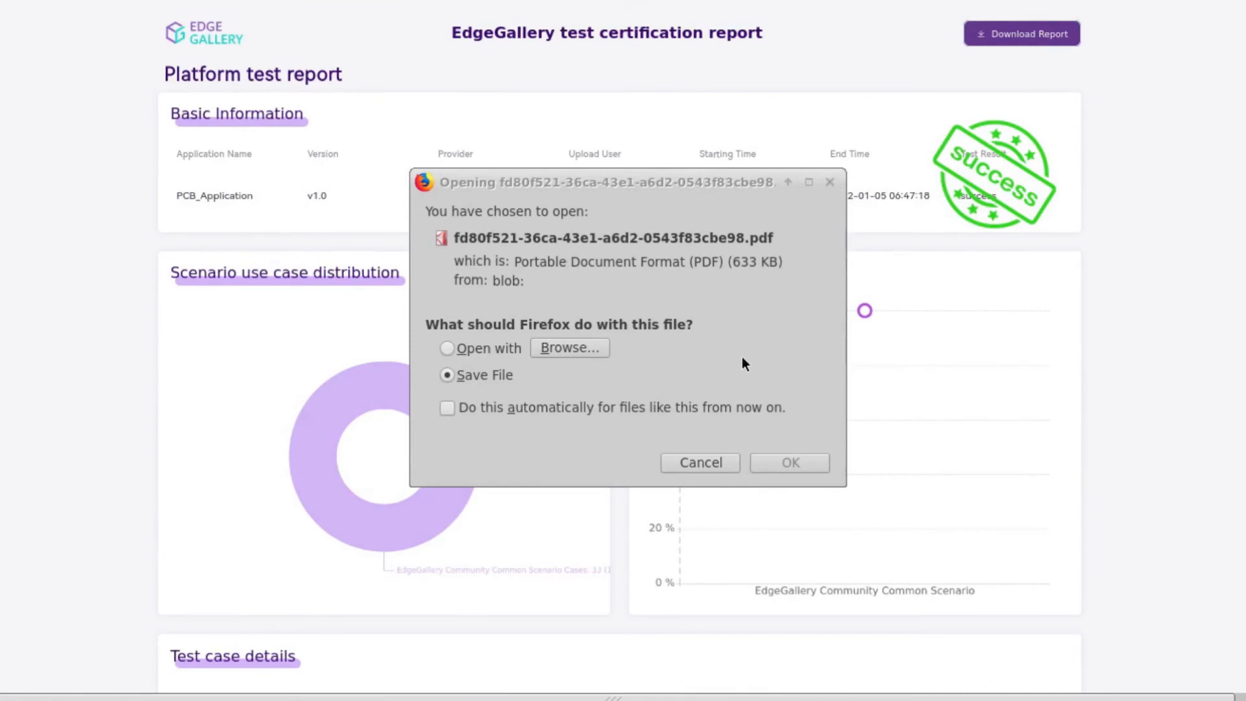
left_click(700, 462)
key("F11")
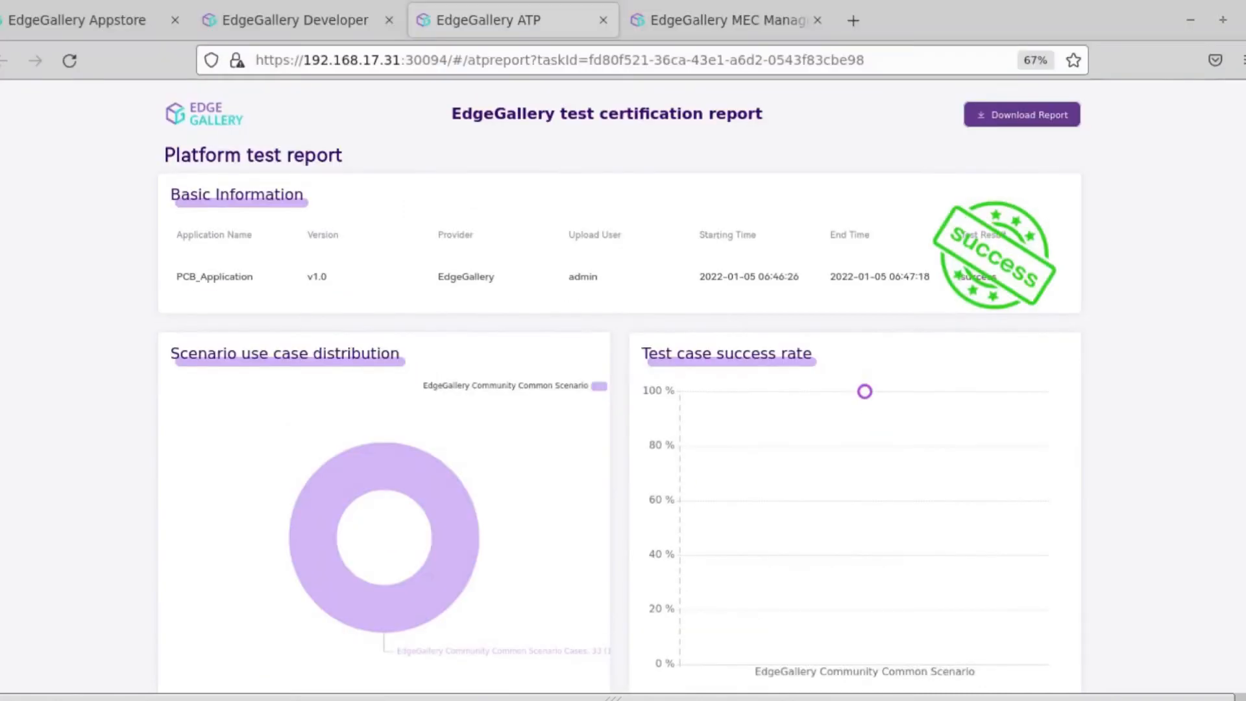
left_click(601, 22)
Step: Publish PCB_Application to the AppStore from the App Release step and acknowledge the success message
scroll(660, 194, "down", 5)
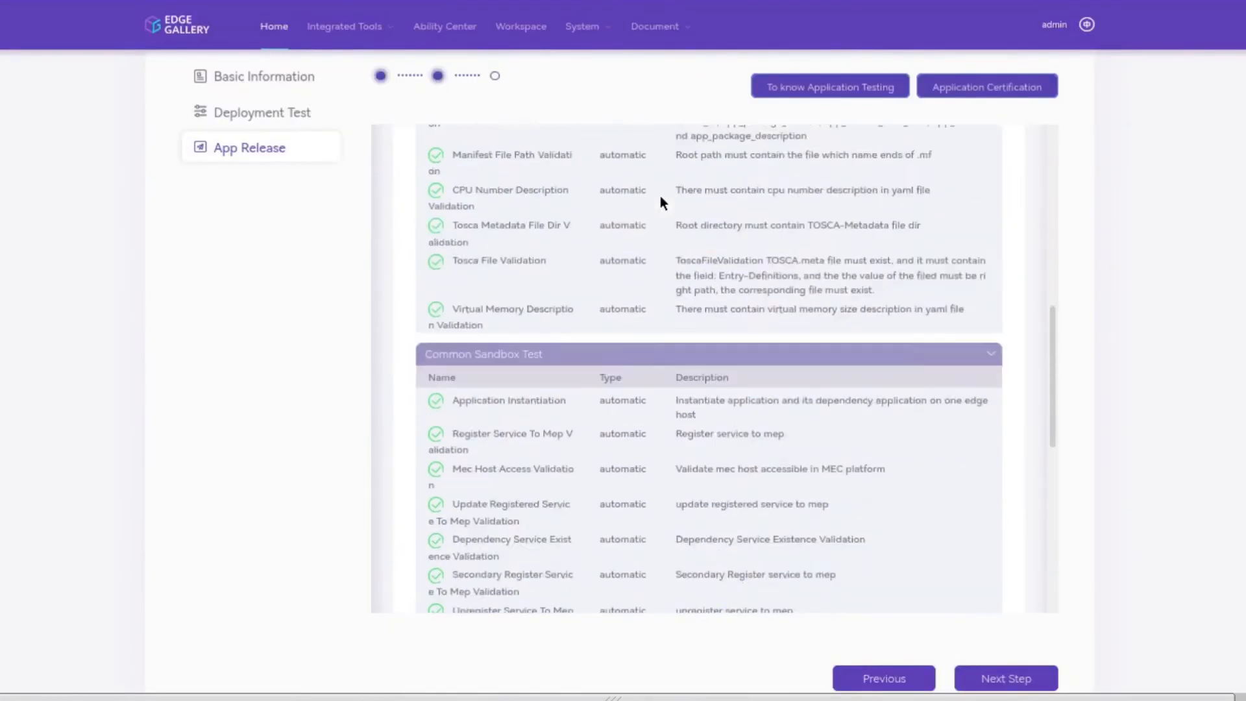
scroll(660, 196, "down", 5)
scroll(1173, 263, "down", 2)
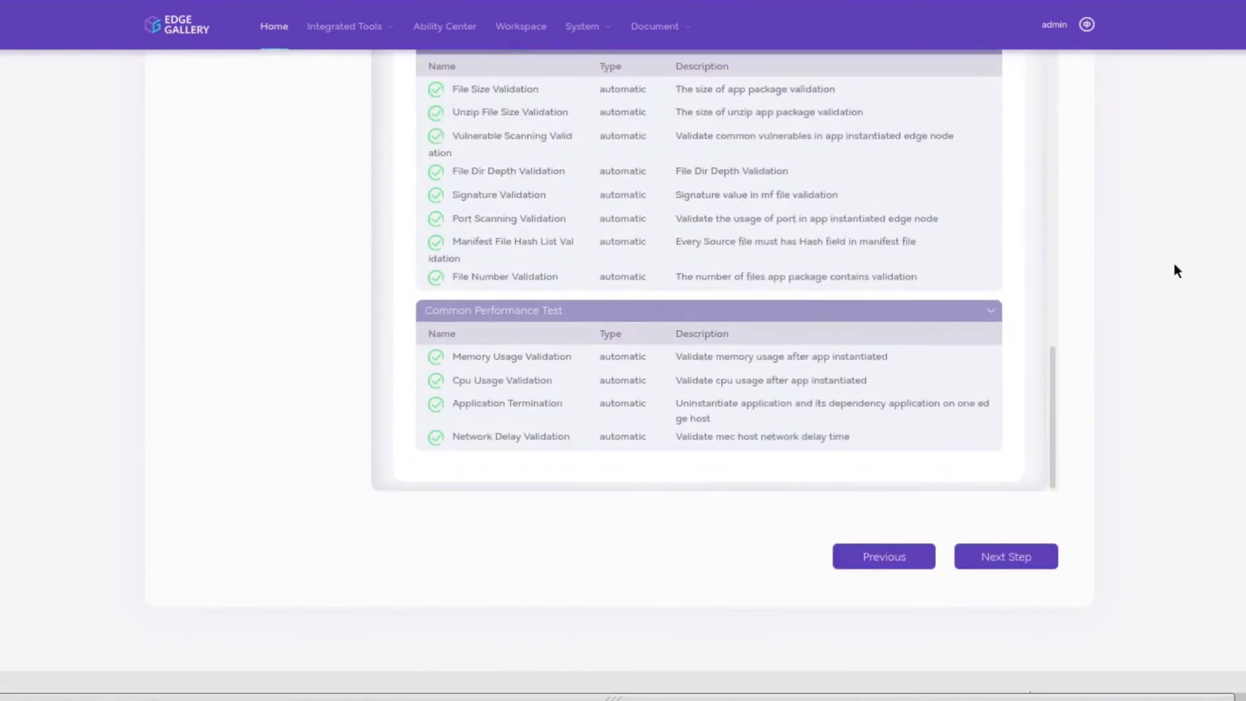
left_click(1006, 556)
left_click(963, 221)
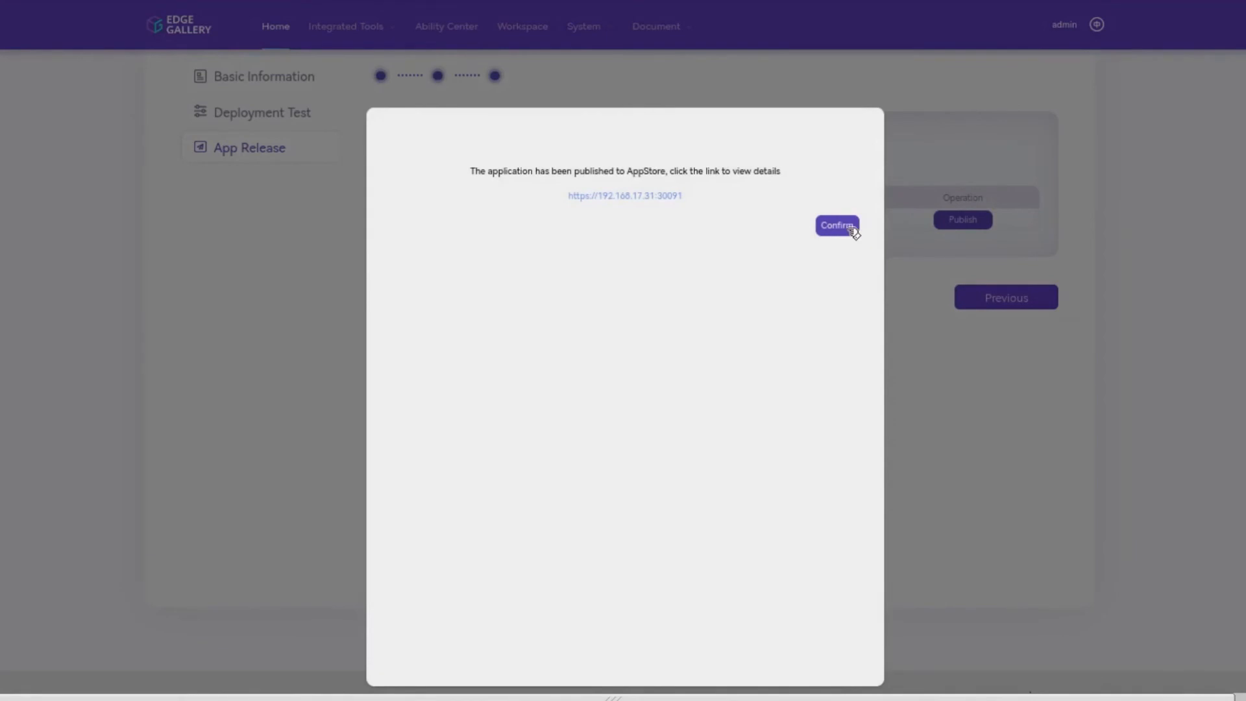
left_click(850, 227)
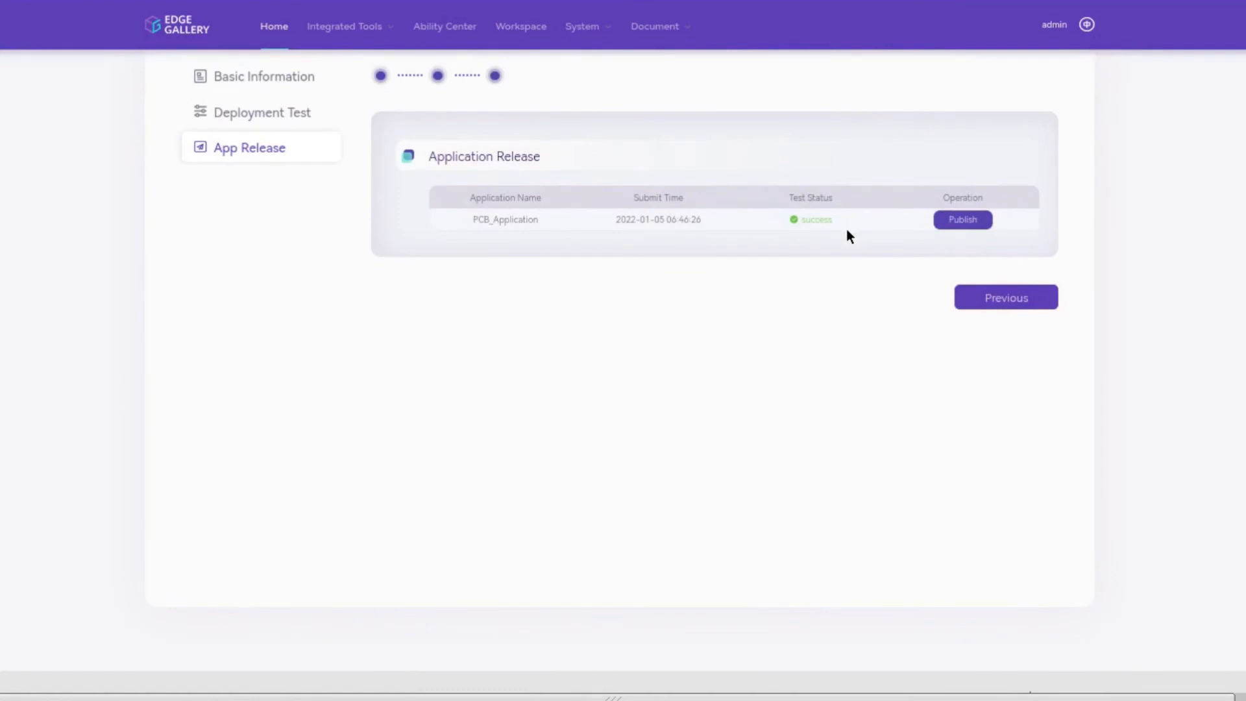
scroll(622, 351, "up", 3)
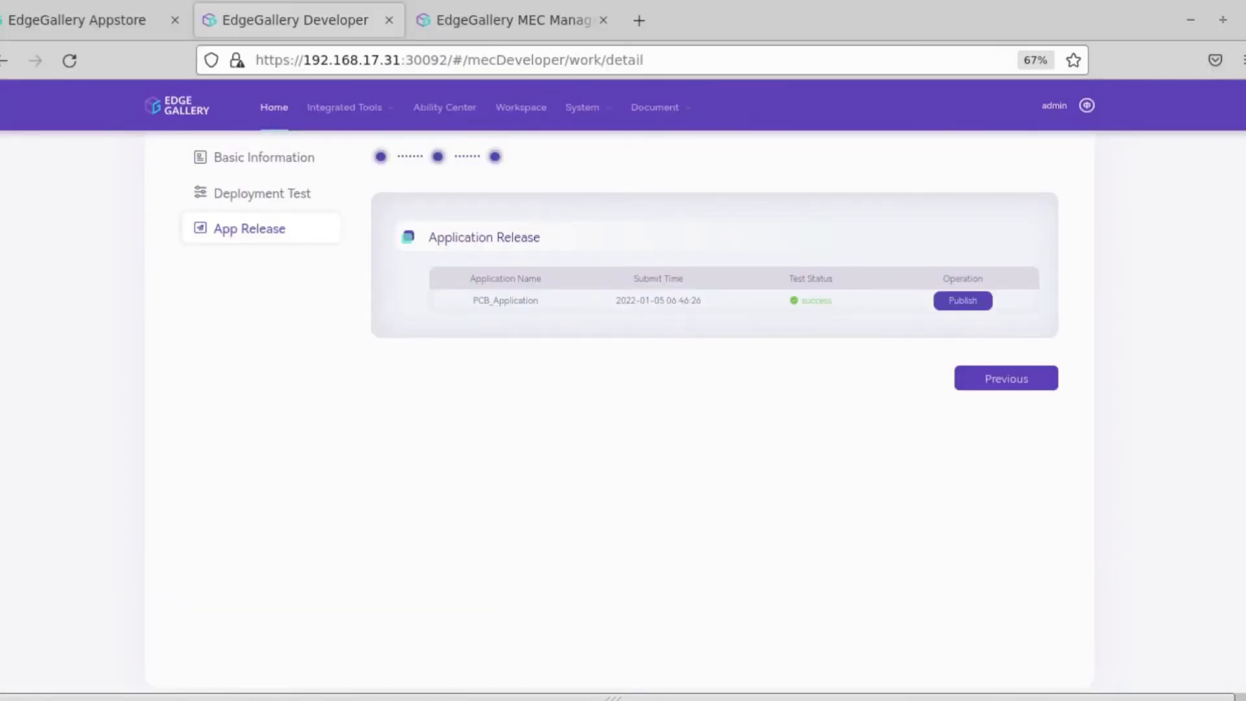
left_click(111, 20)
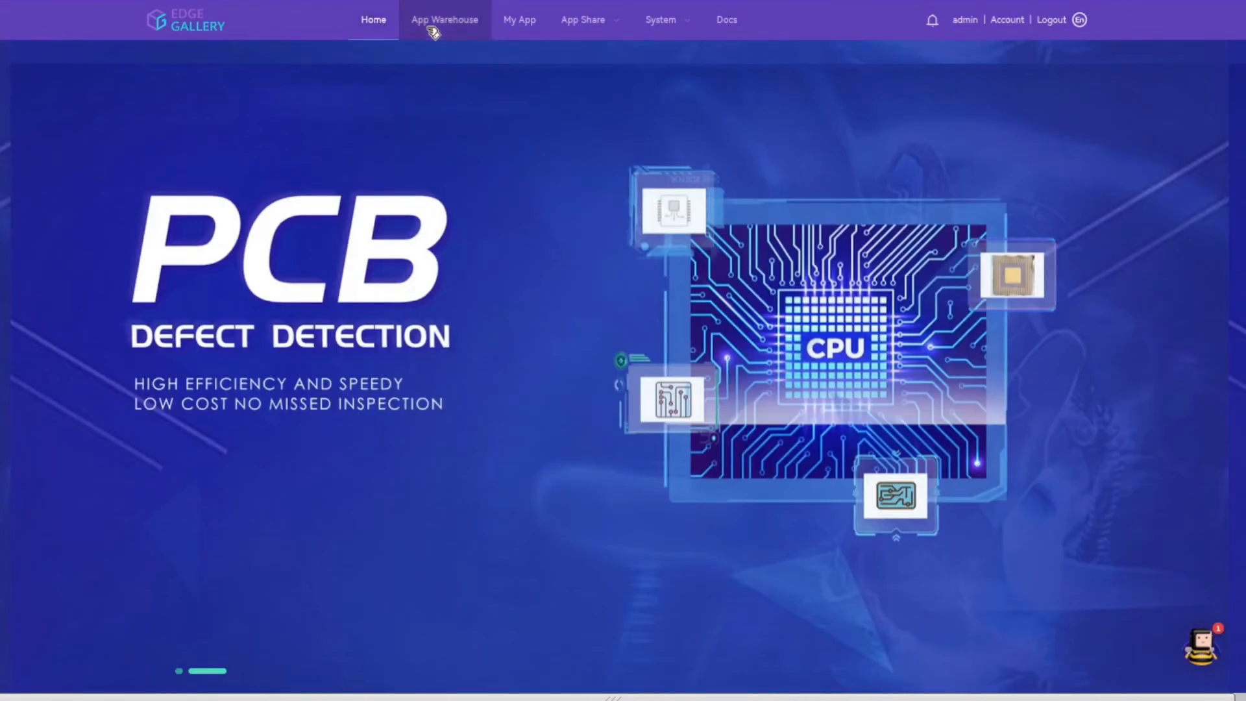
left_click(430, 29)
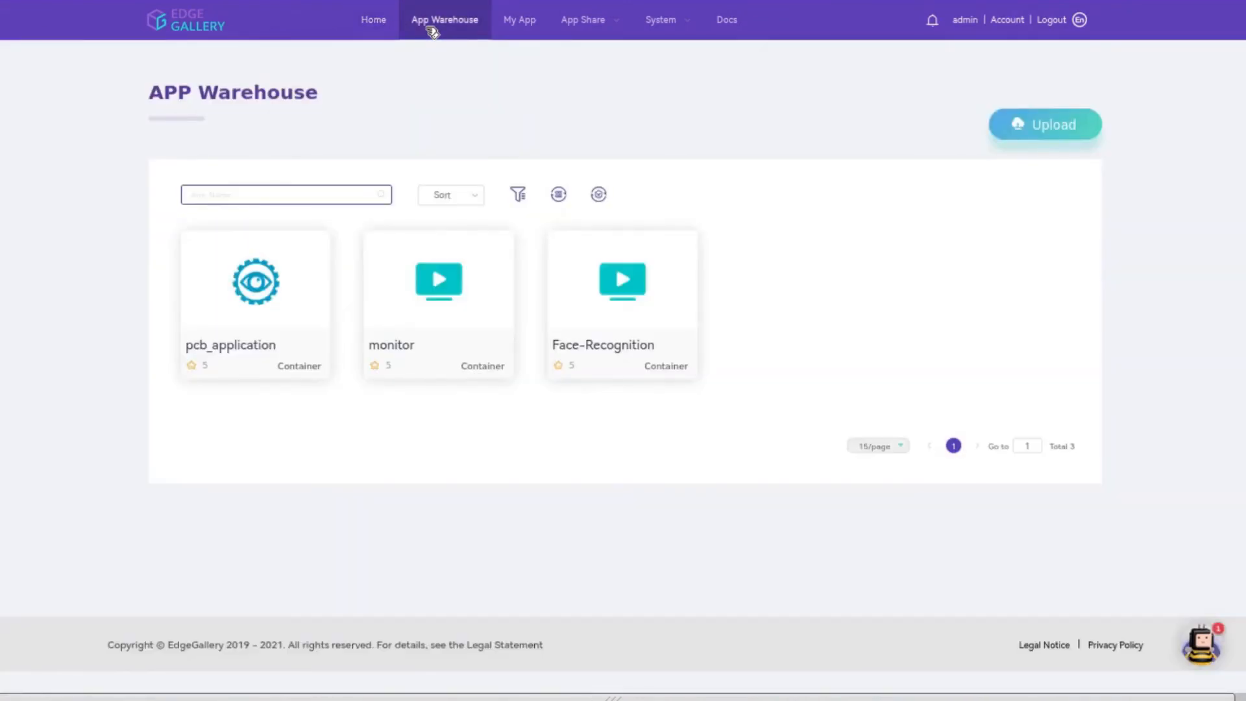
left_click(298, 287)
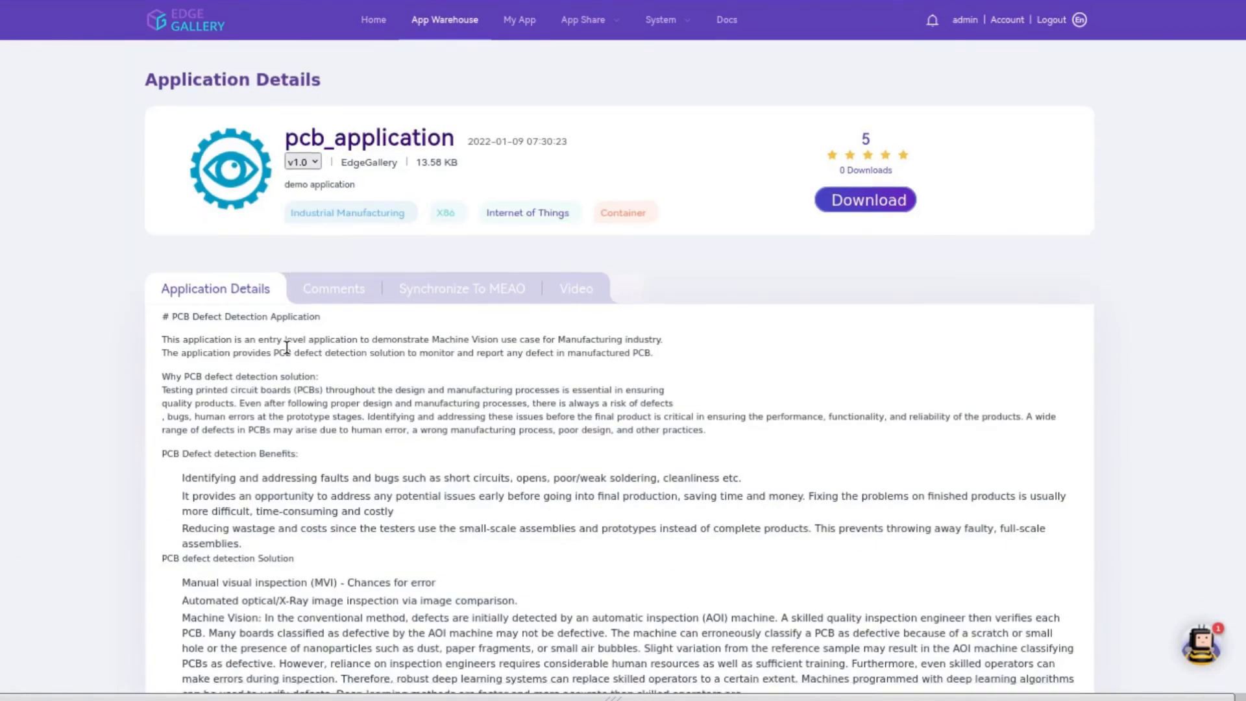
scroll(287, 348, "down", 3)
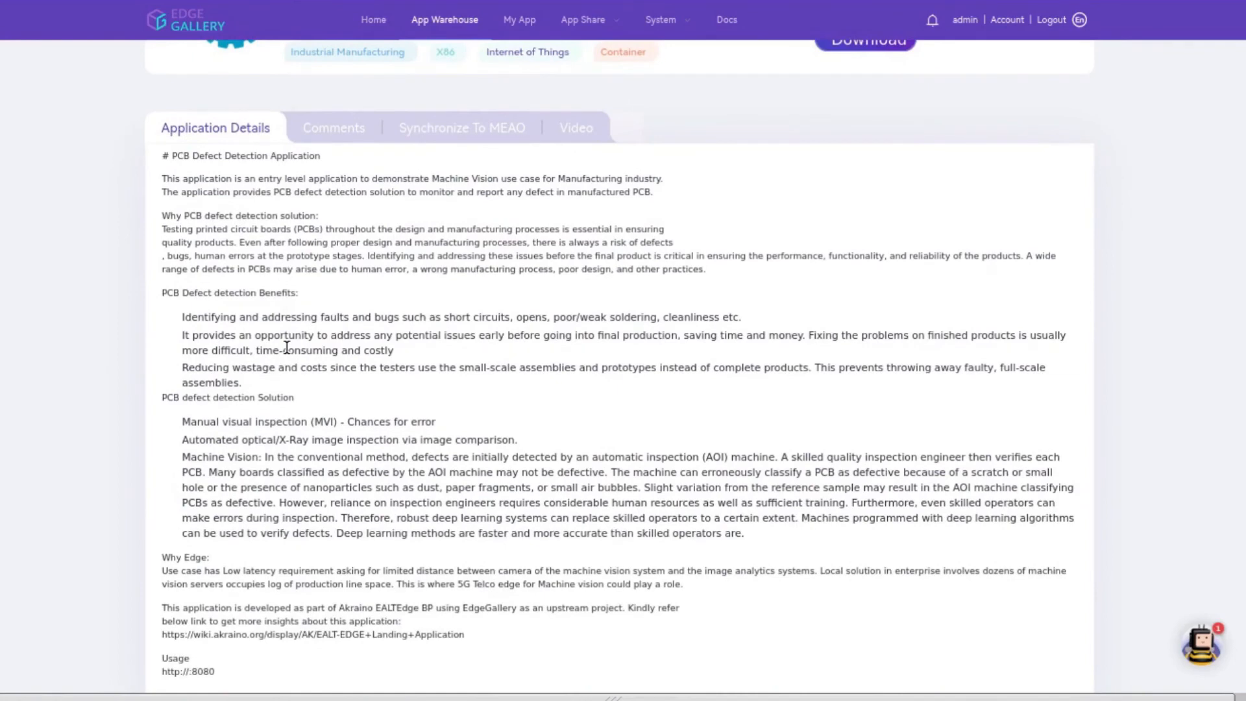
scroll(287, 347, "up", 3)
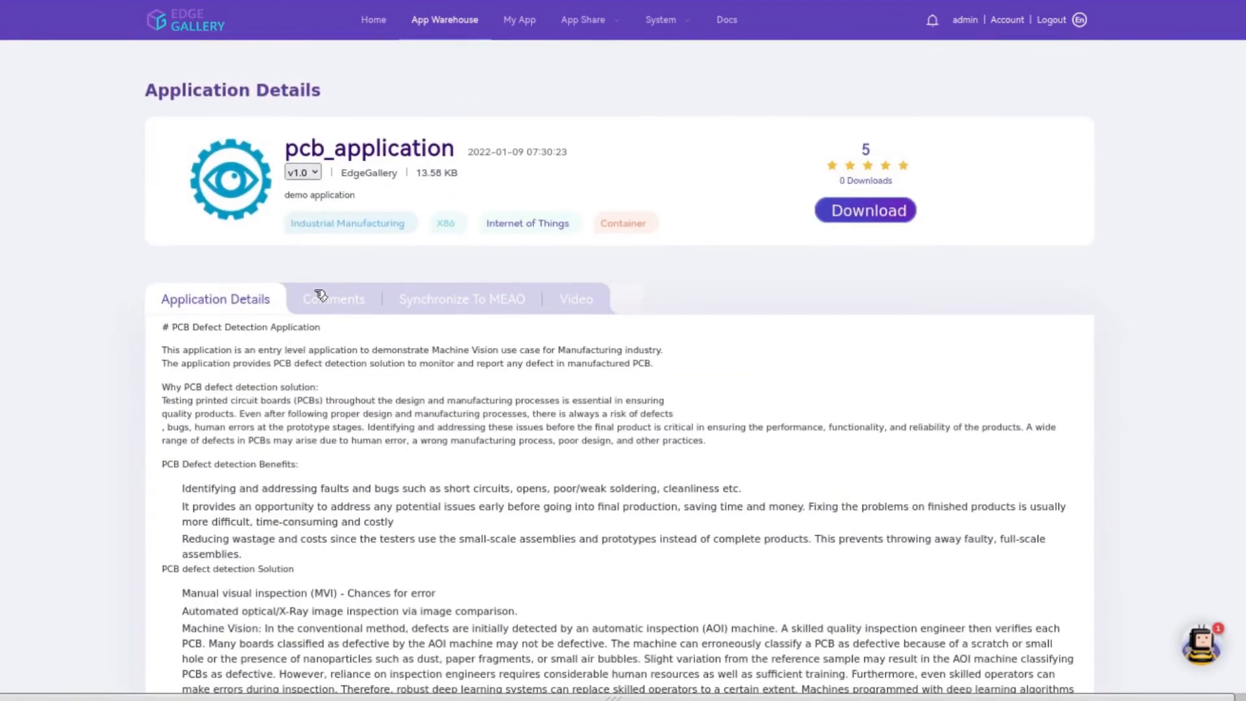
left_click(320, 296)
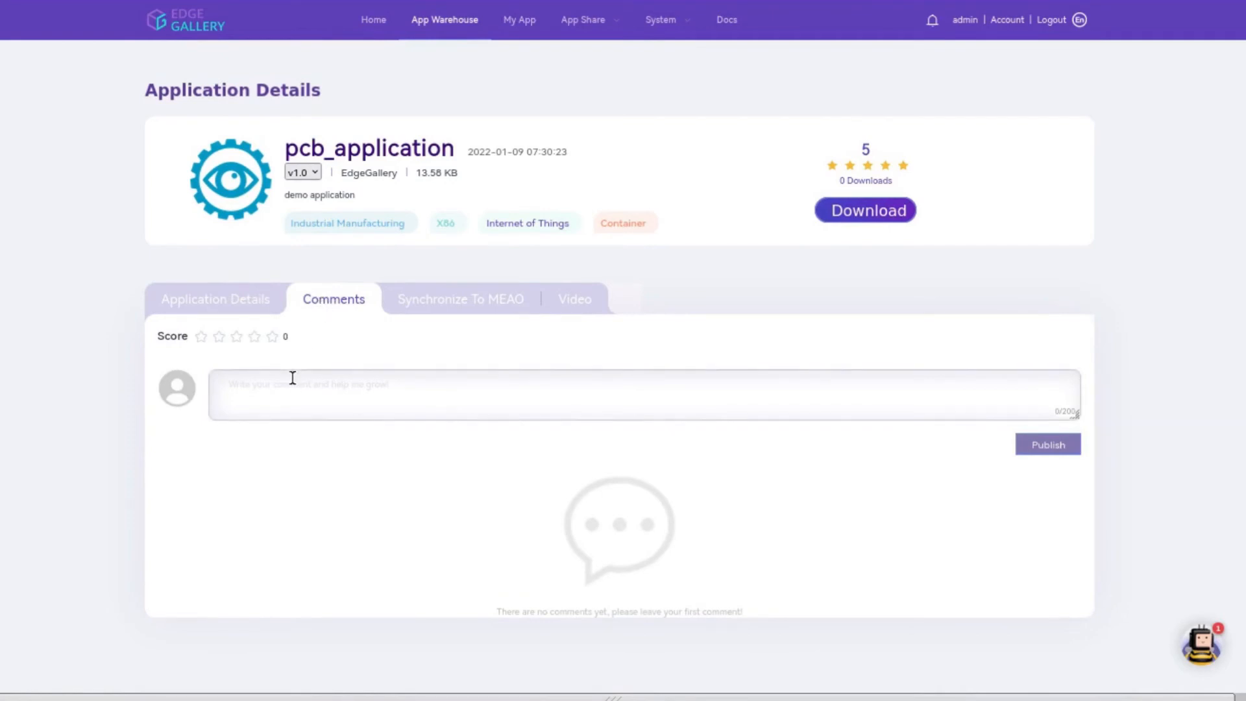
left_click(254, 336)
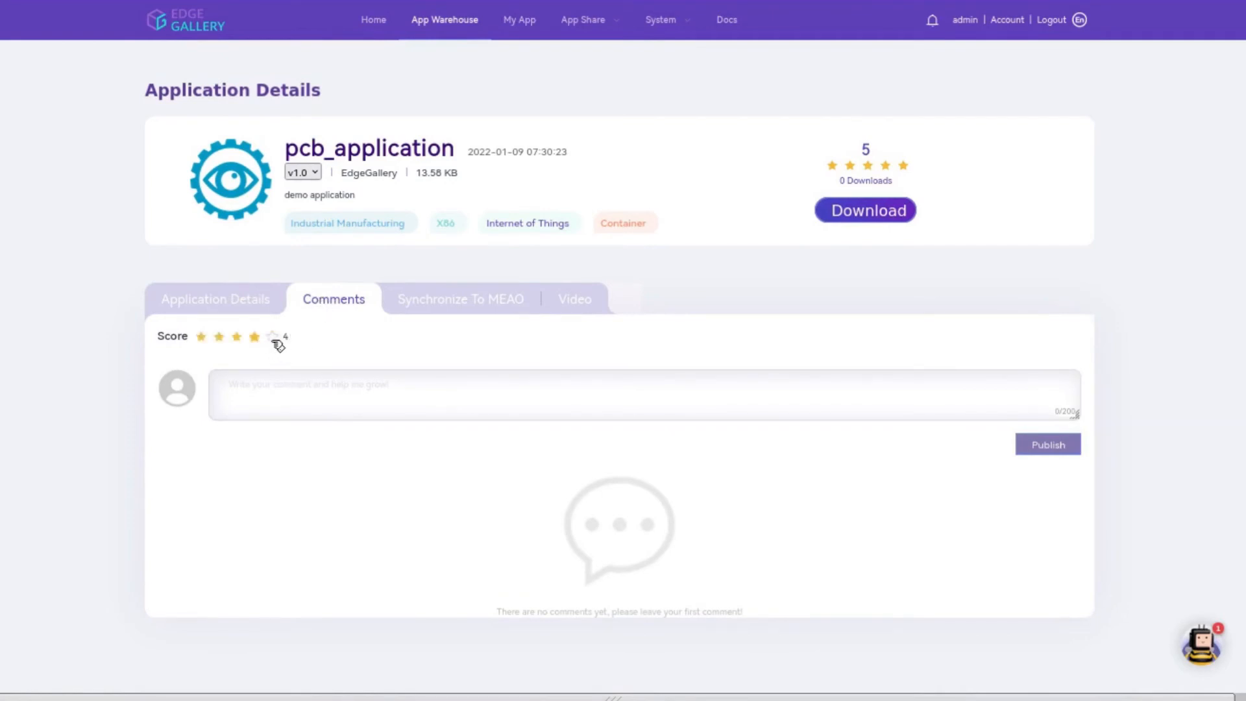
left_click(407, 305)
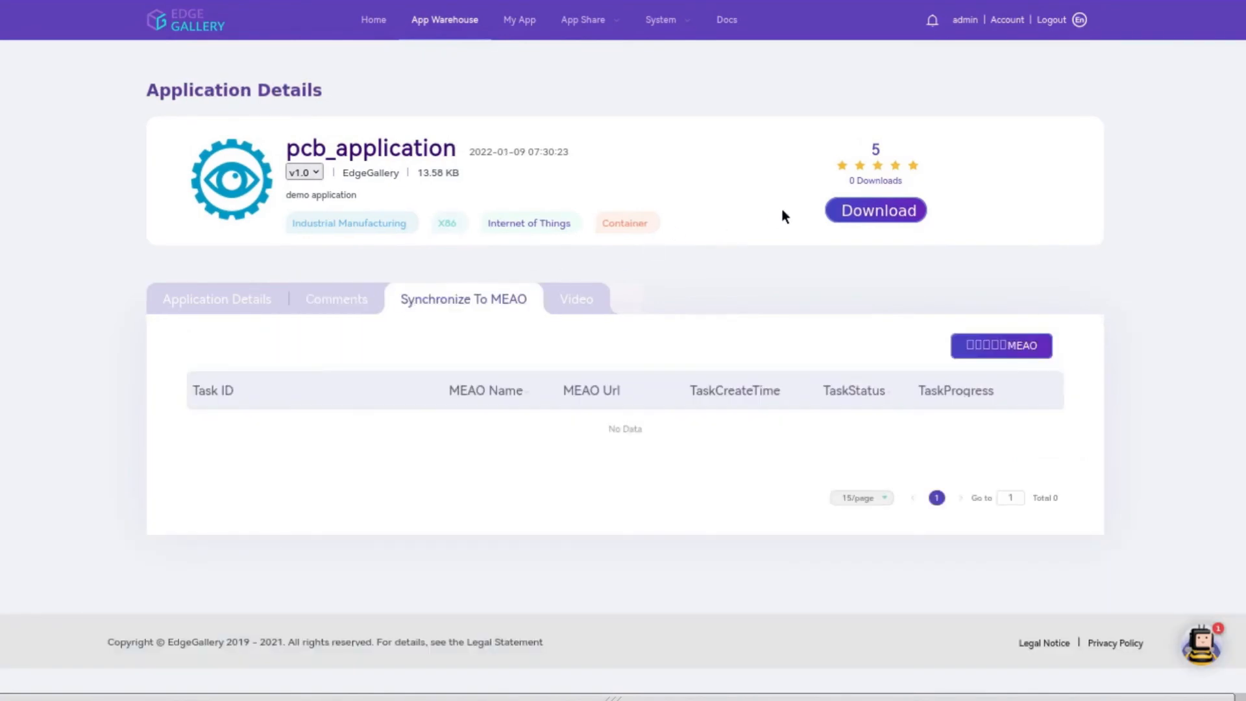
left_click(837, 210)
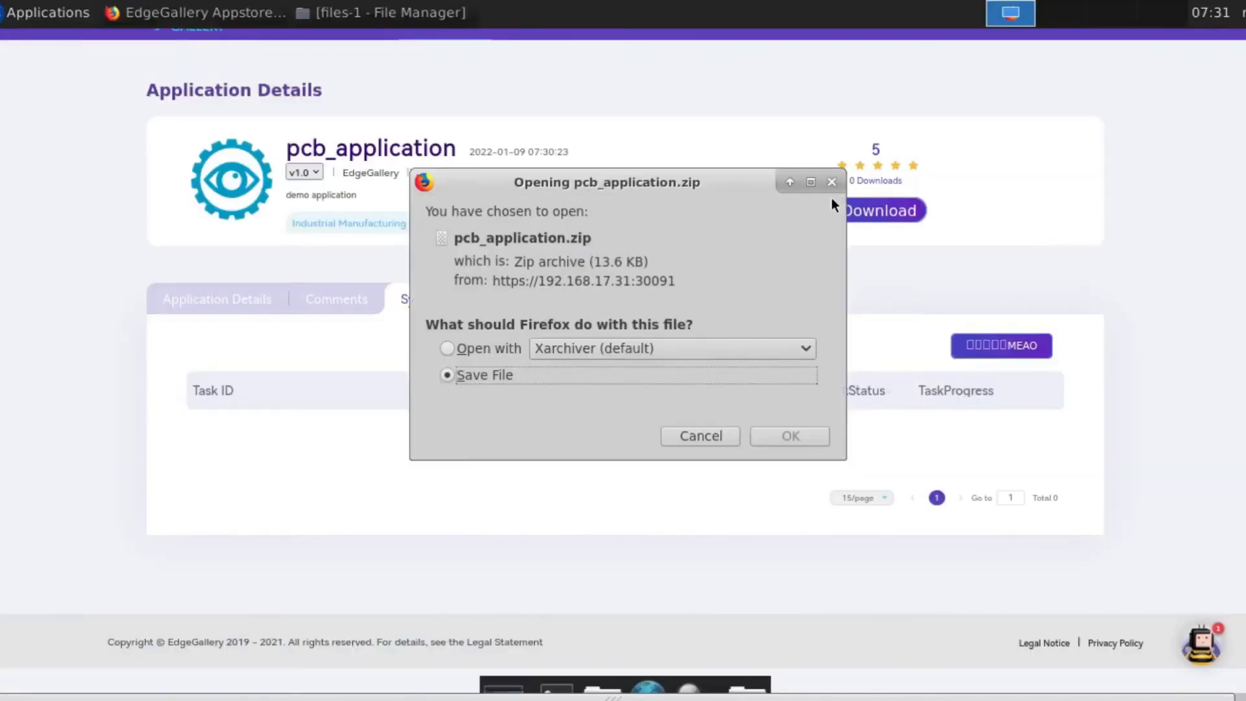
left_click(710, 435)
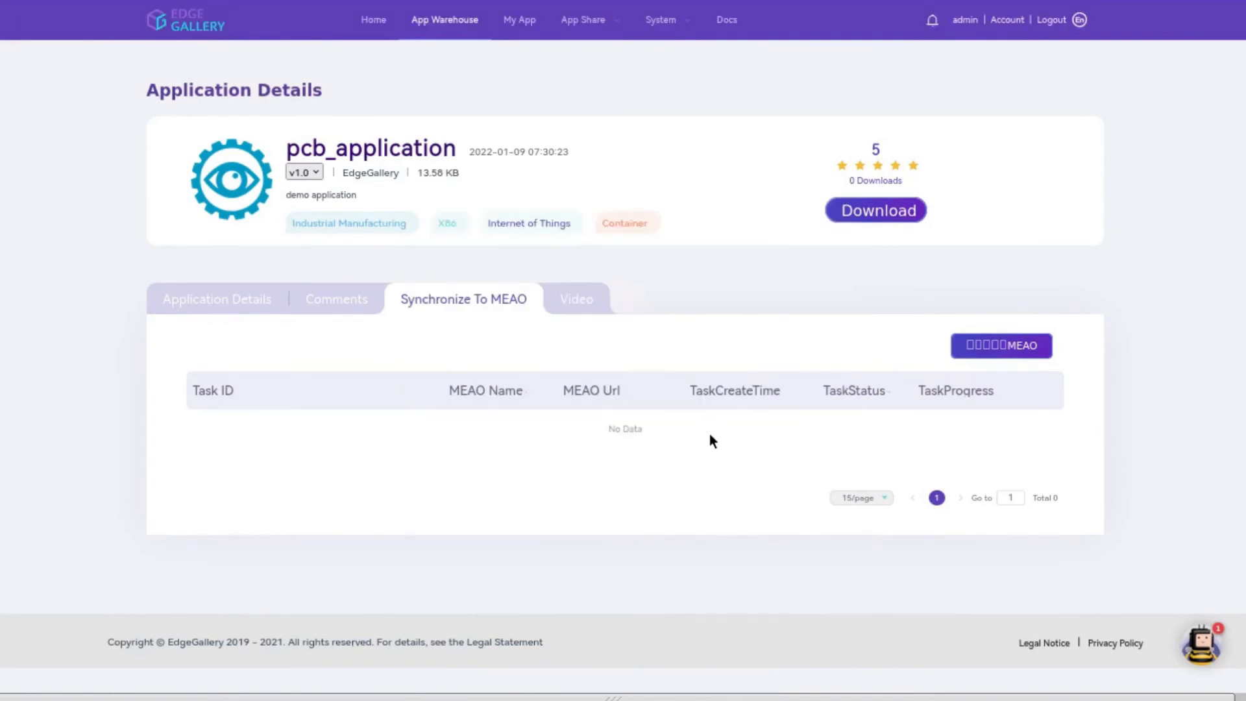
Step: Go from My App to the App Share page, review its sections, and exit fullscreen
left_click(531, 24)
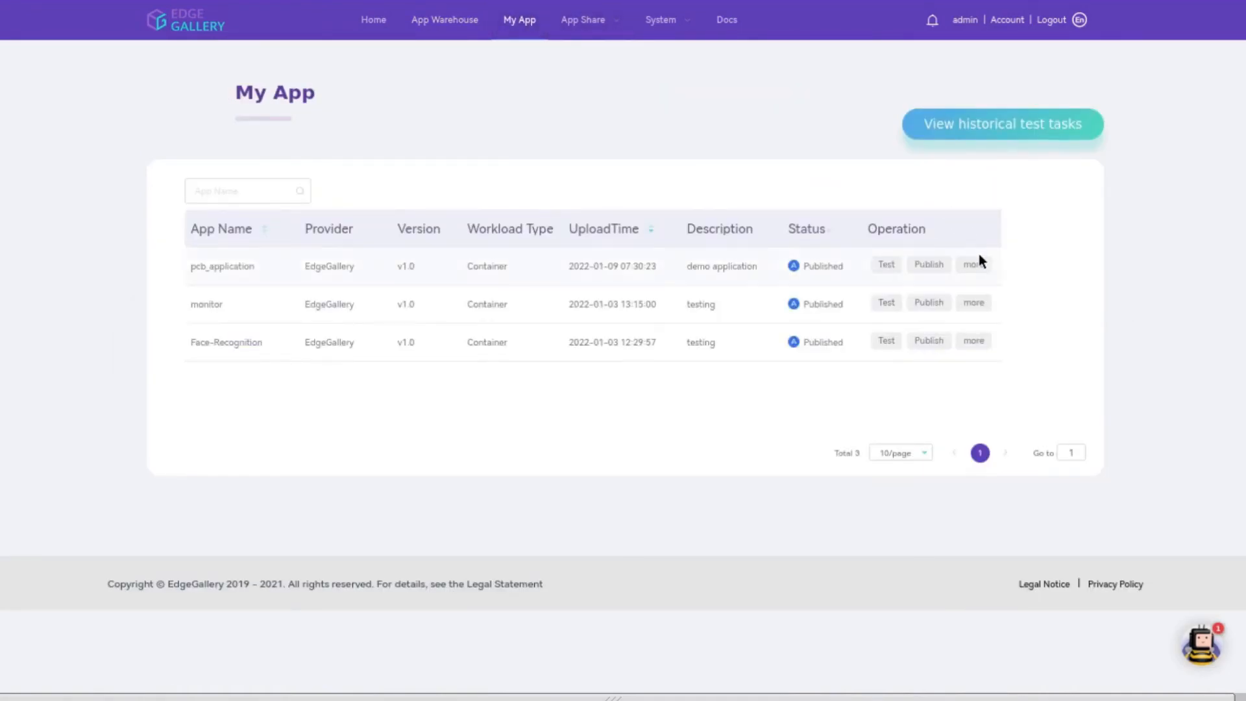
mouse_move(985, 265)
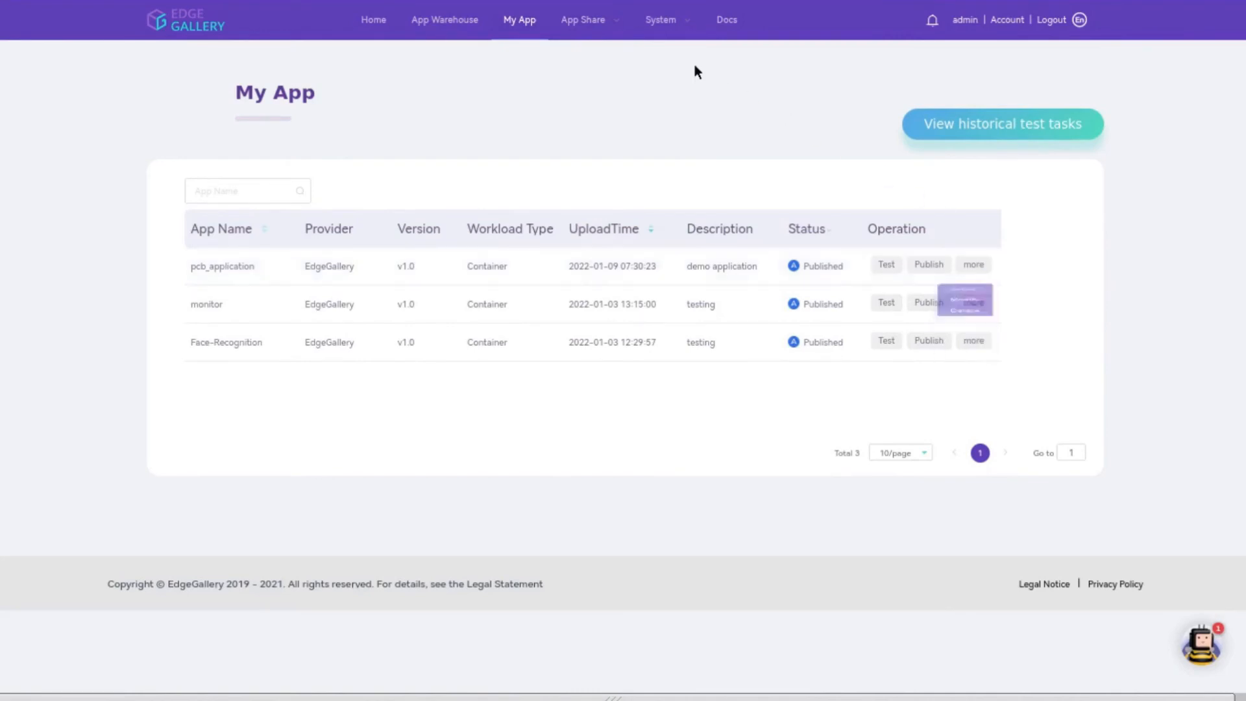
left_click(597, 22)
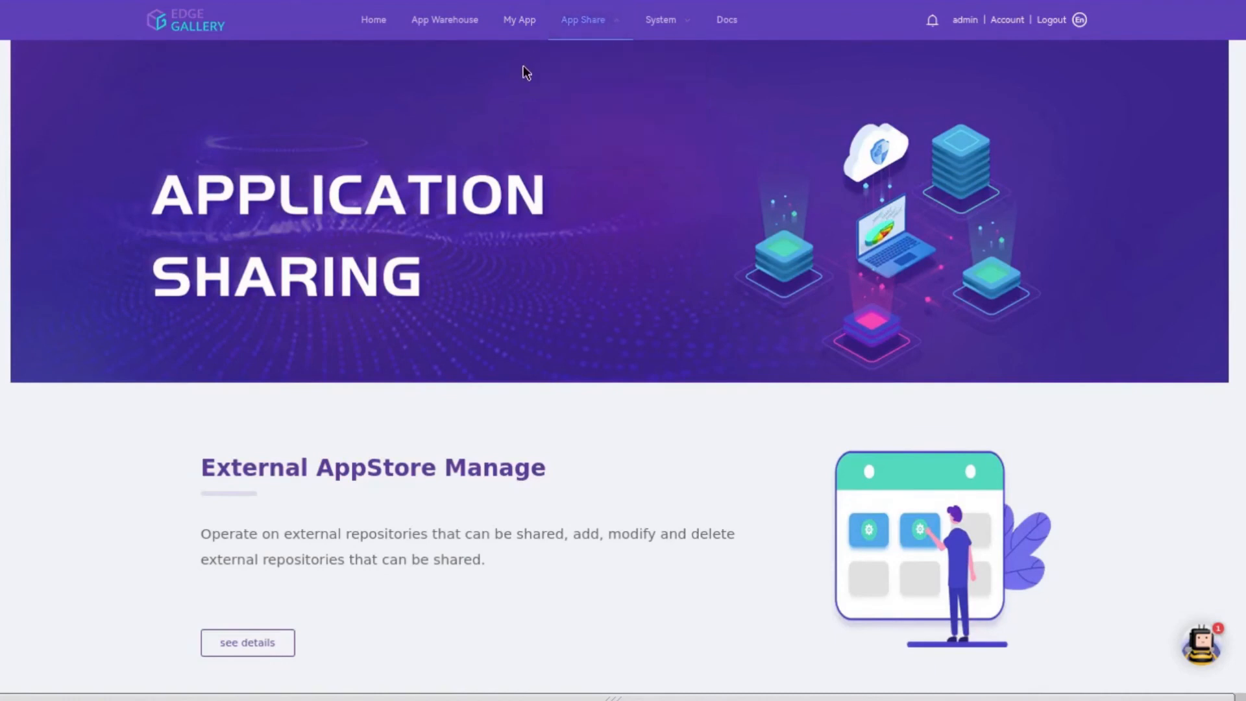
scroll(528, 84, "down", 4)
scroll(530, 99, "down", 4)
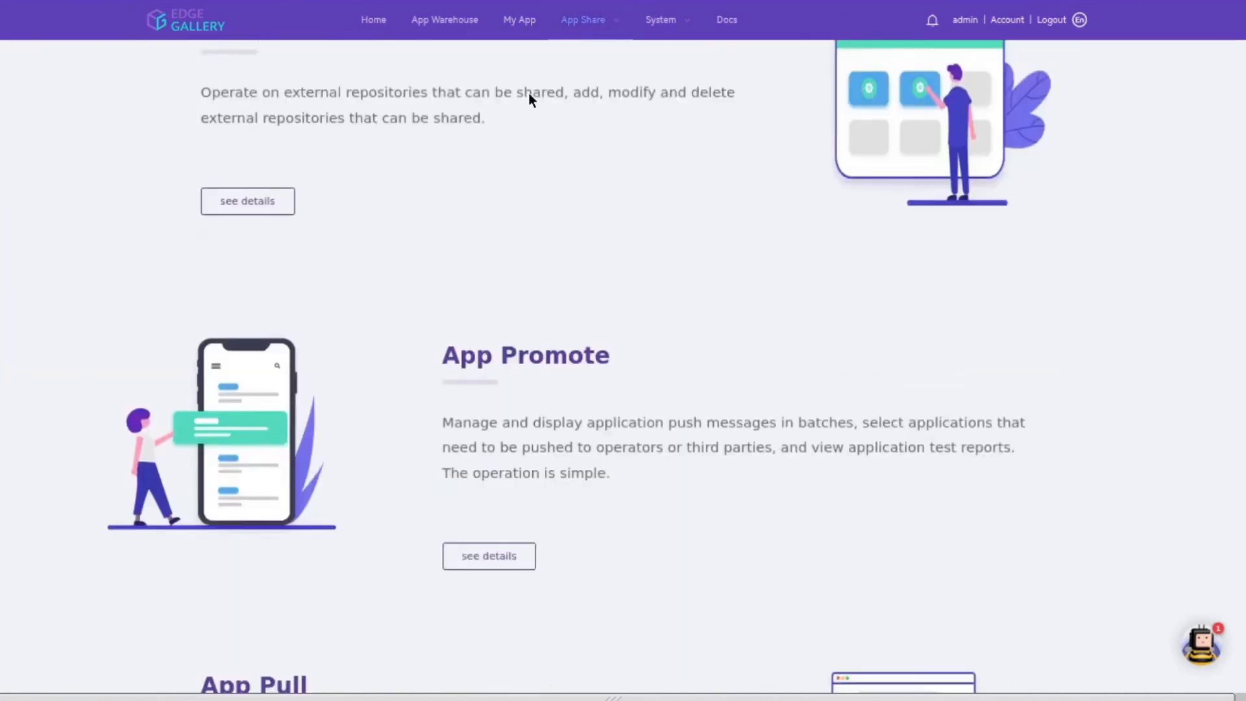
scroll(530, 98, "down", 3)
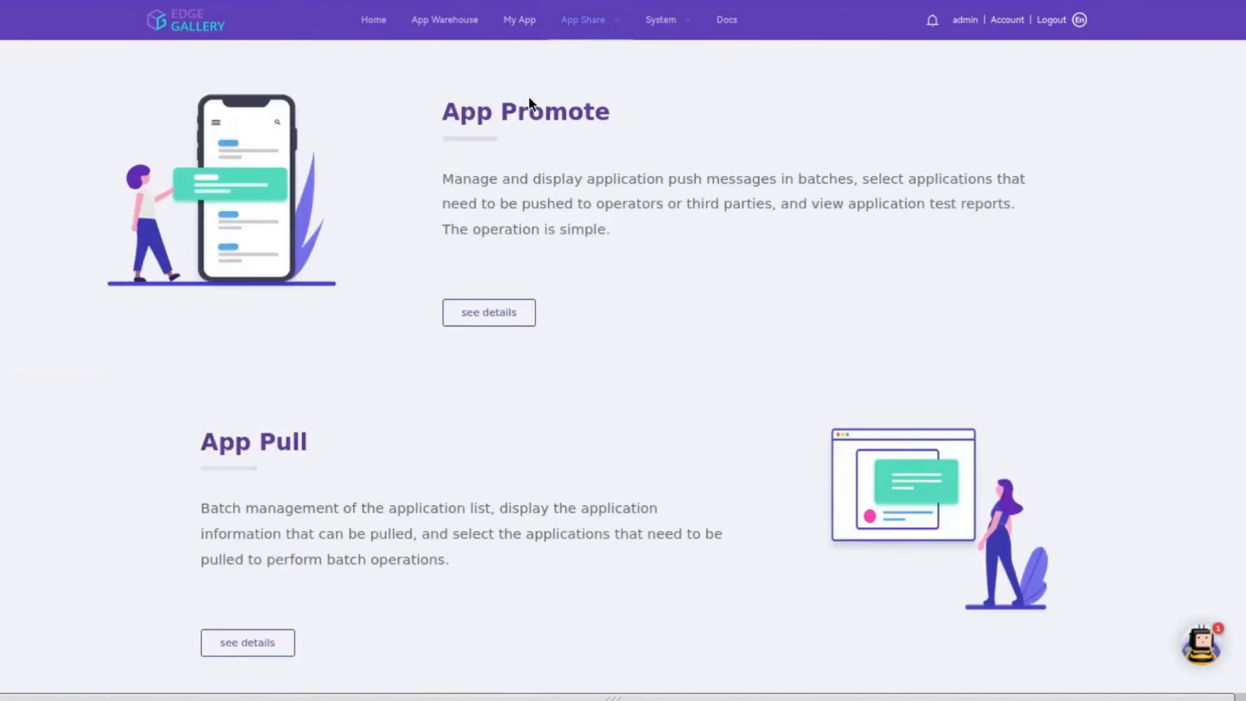
scroll(529, 100, "up", 8)
scroll(529, 104, "up", 1)
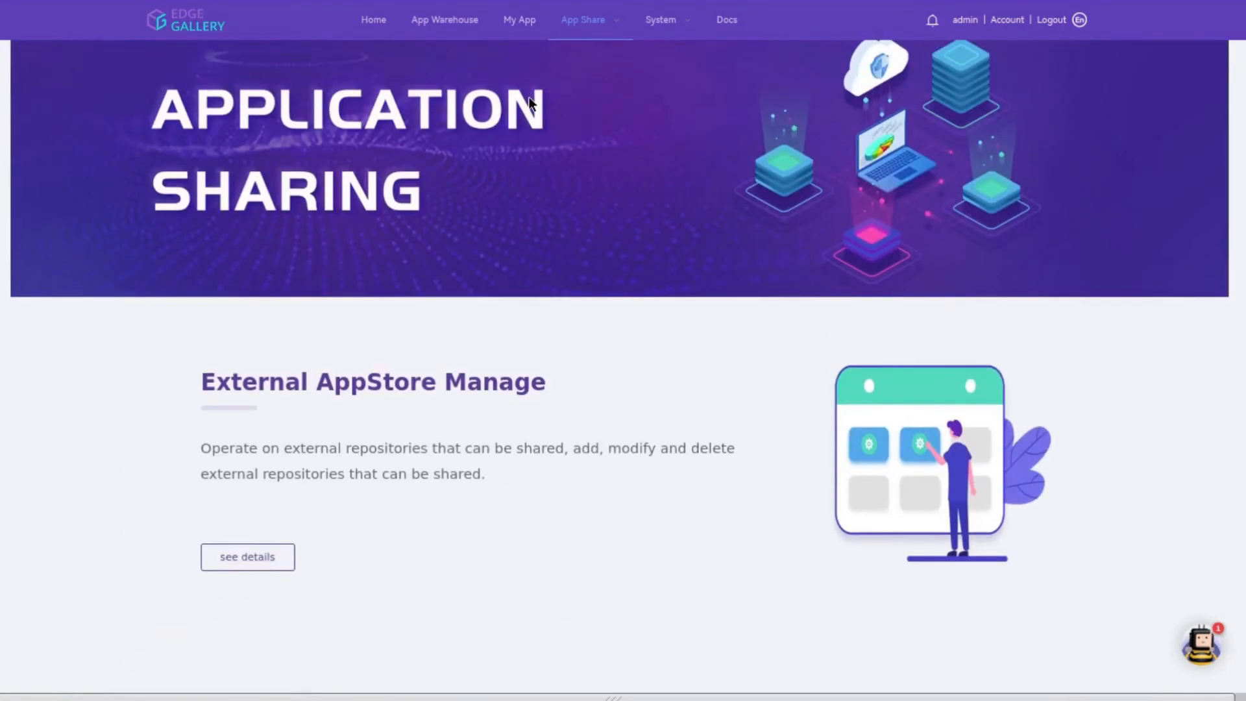
scroll(528, 99, "up", 1)
key("F11")
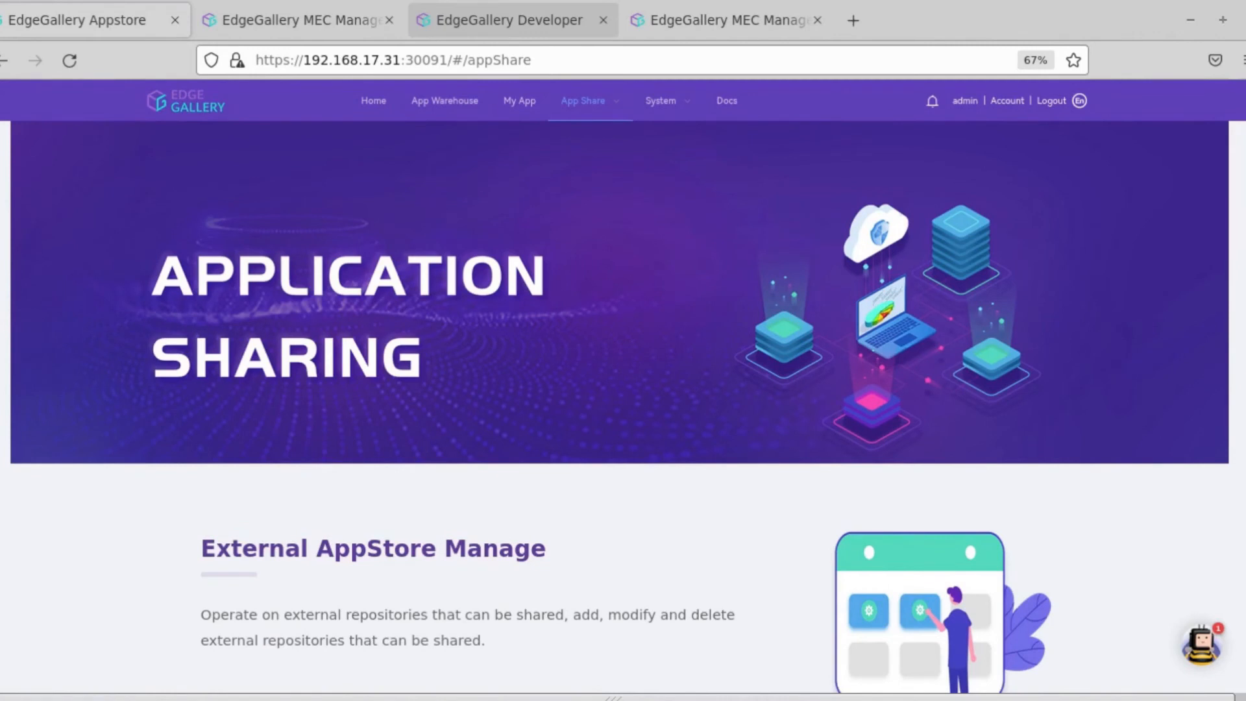
Step: Switch to MEC Manager in fullscreen and open APP Management's package list
left_click(367, 18)
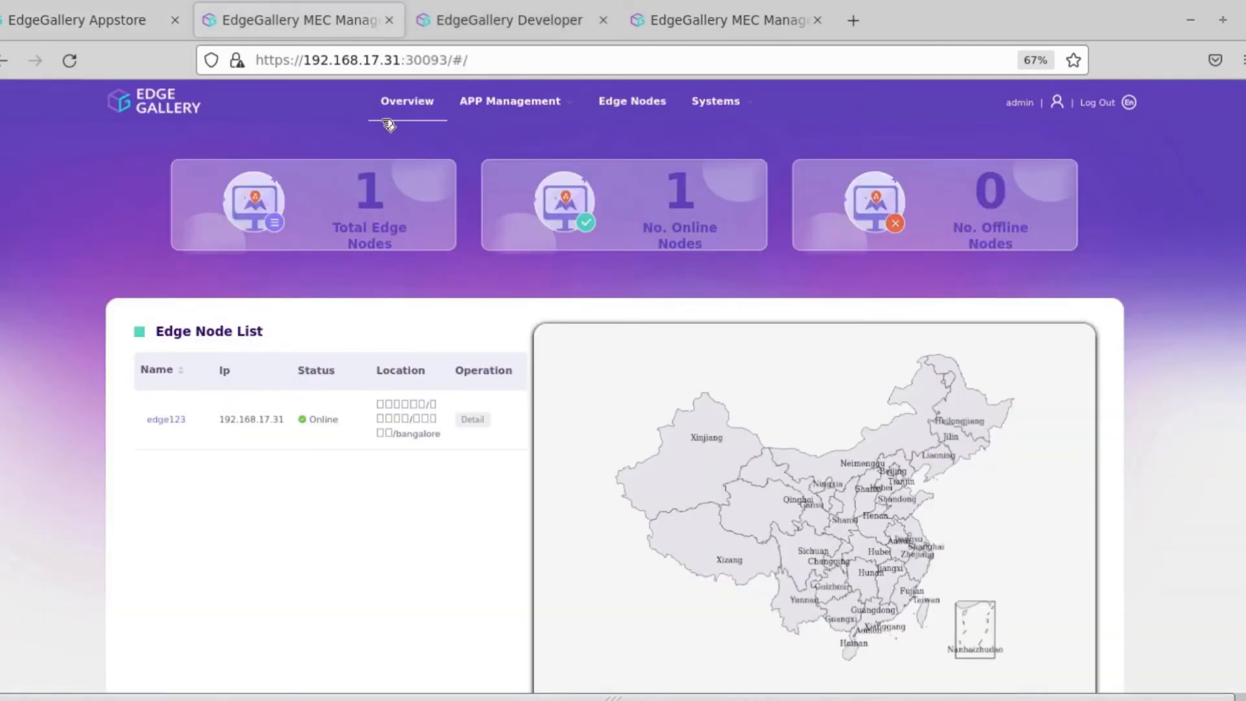
key("F11")
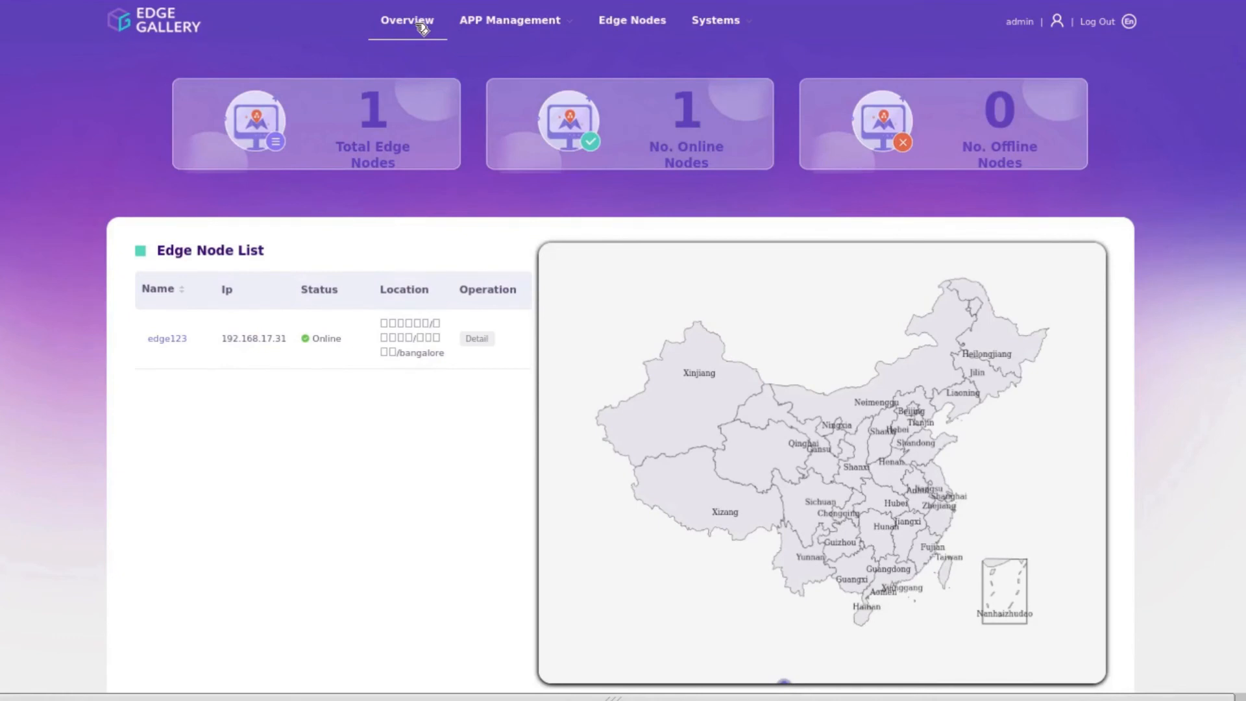
mouse_move(486, 25)
left_click(489, 57)
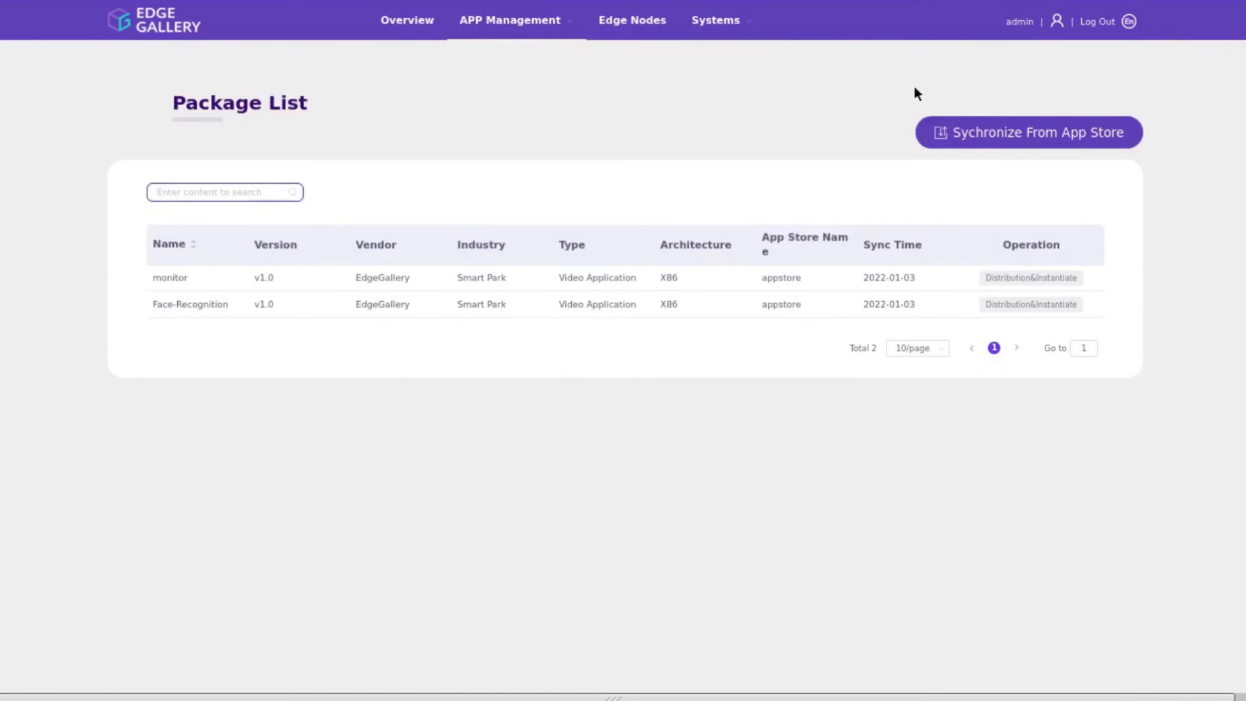
Step: Sync PCB_Application from the App Store and open its Distribution&Instantiate page
left_click(973, 132)
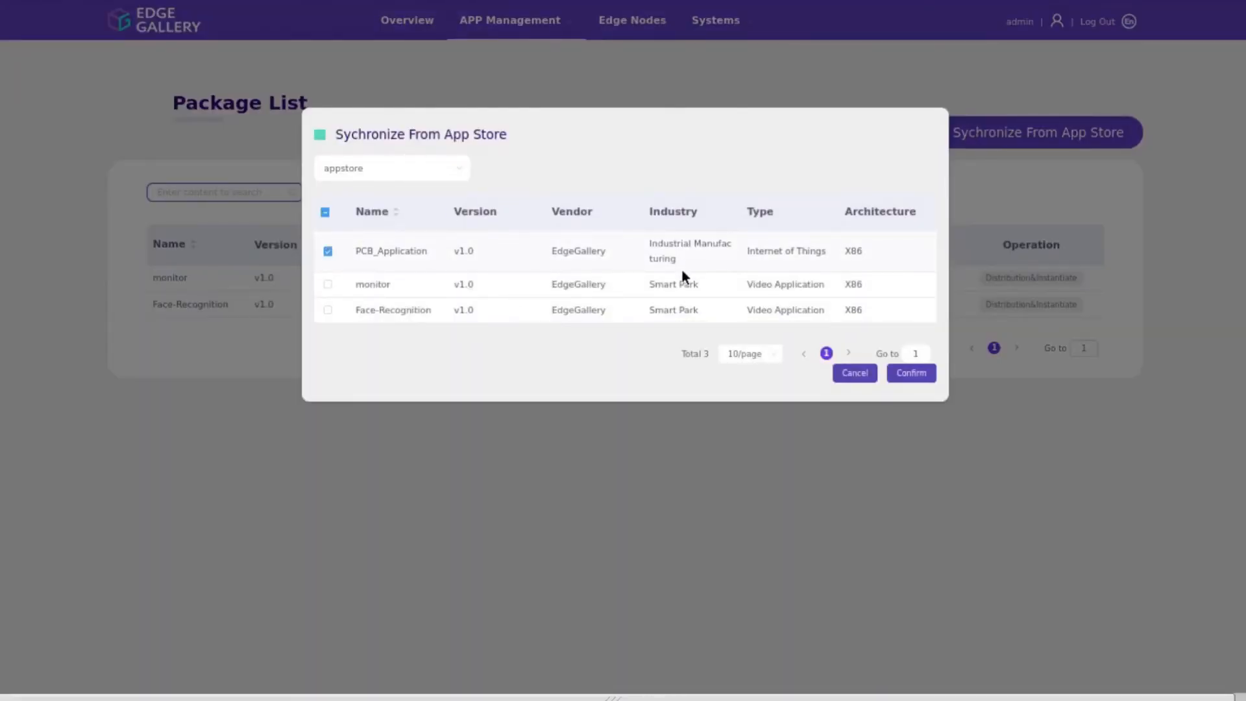
left_click(911, 372)
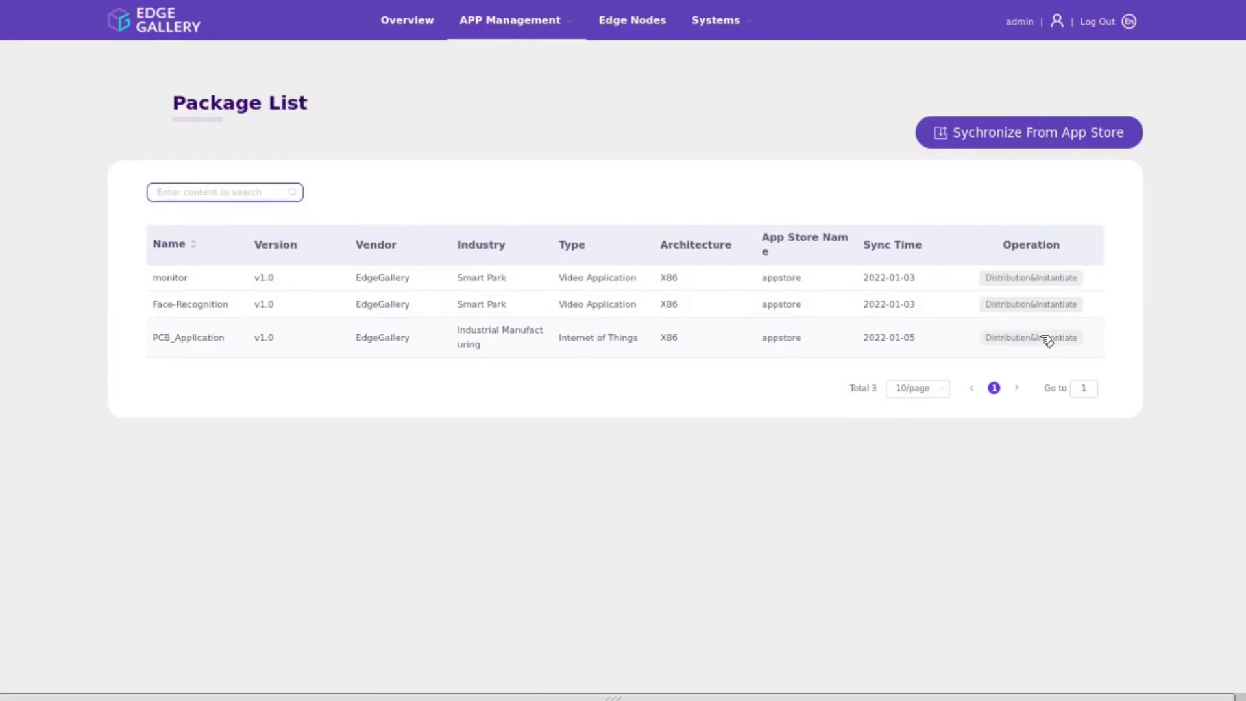
left_click(1042, 337)
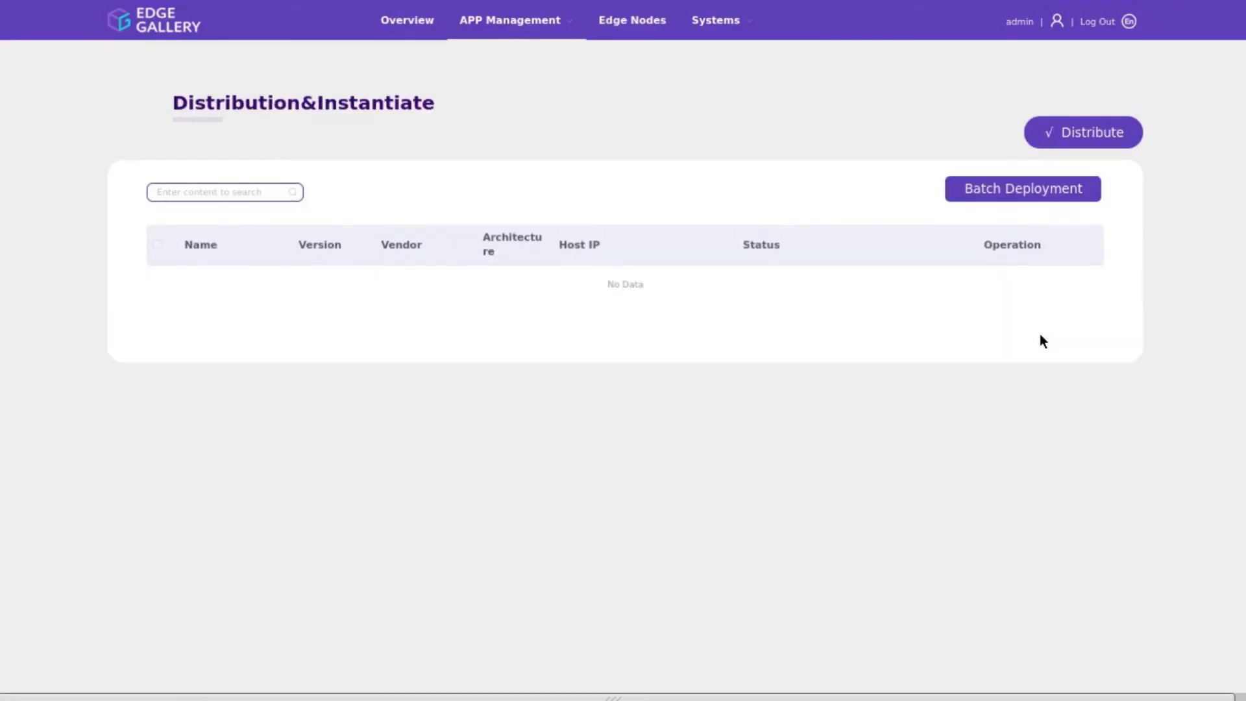
Step: Distribute pcb_application to all edge nodes, including edge123
left_click(1094, 137)
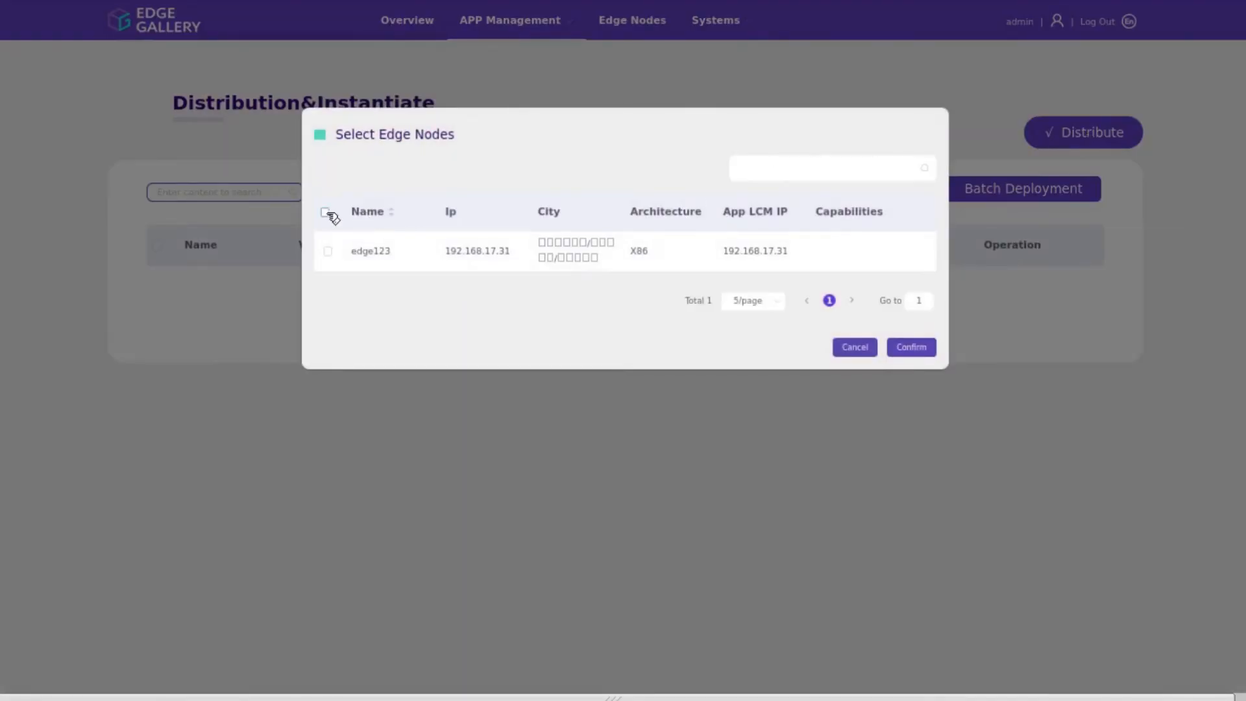
left_click(326, 213)
left_click(917, 344)
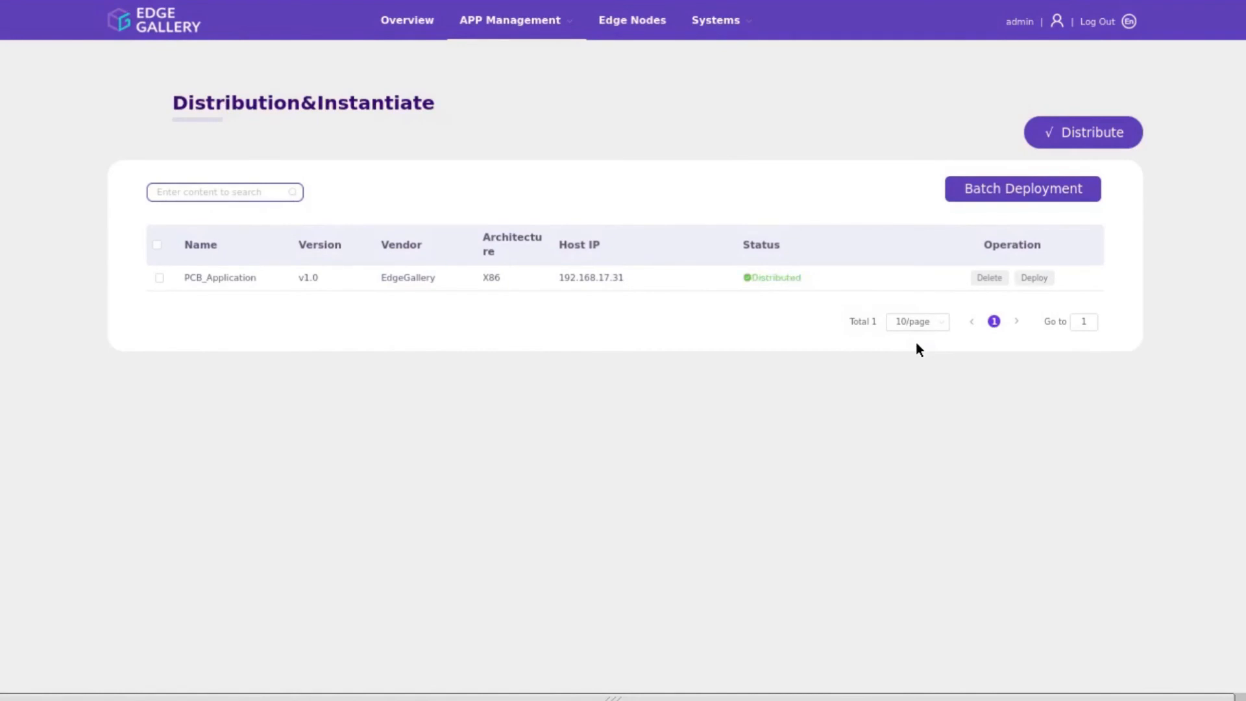
Step: Deploy the distributed app with app name 'pcbApp' and description 'Application'
left_click(1032, 277)
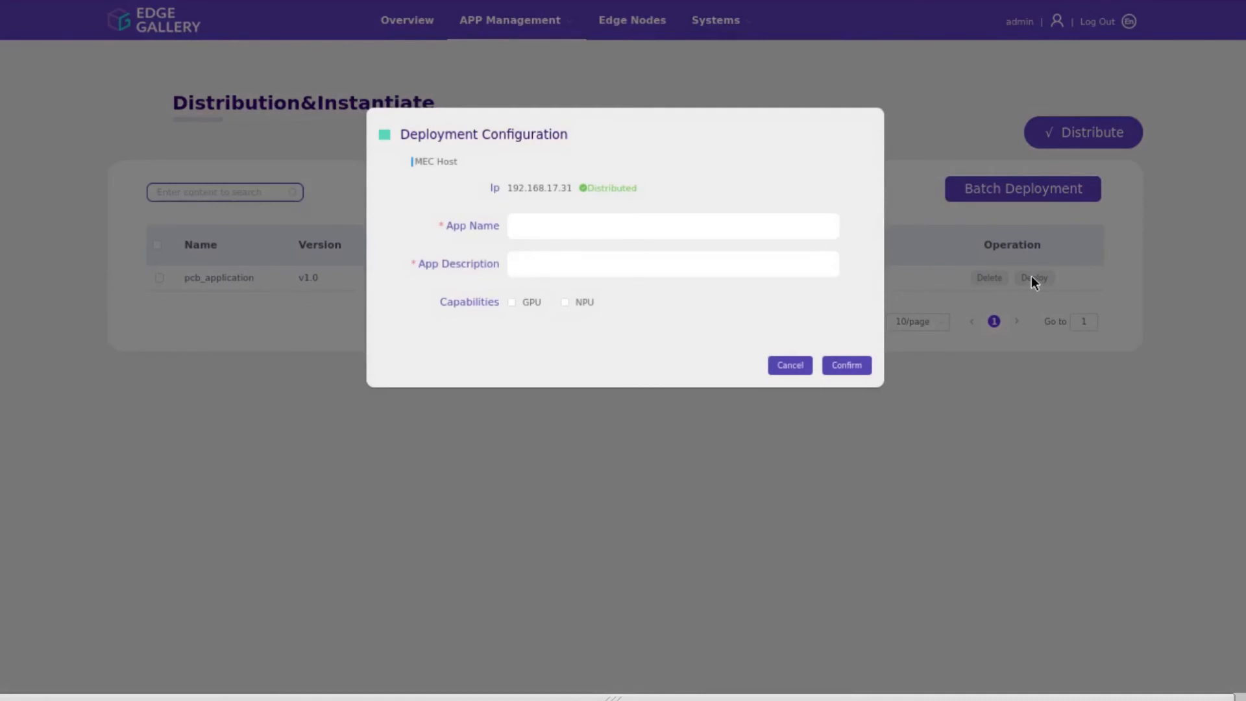
left_click(812, 222)
type("pcbApp")
left_click(798, 262)
type("Application")
left_click(843, 366)
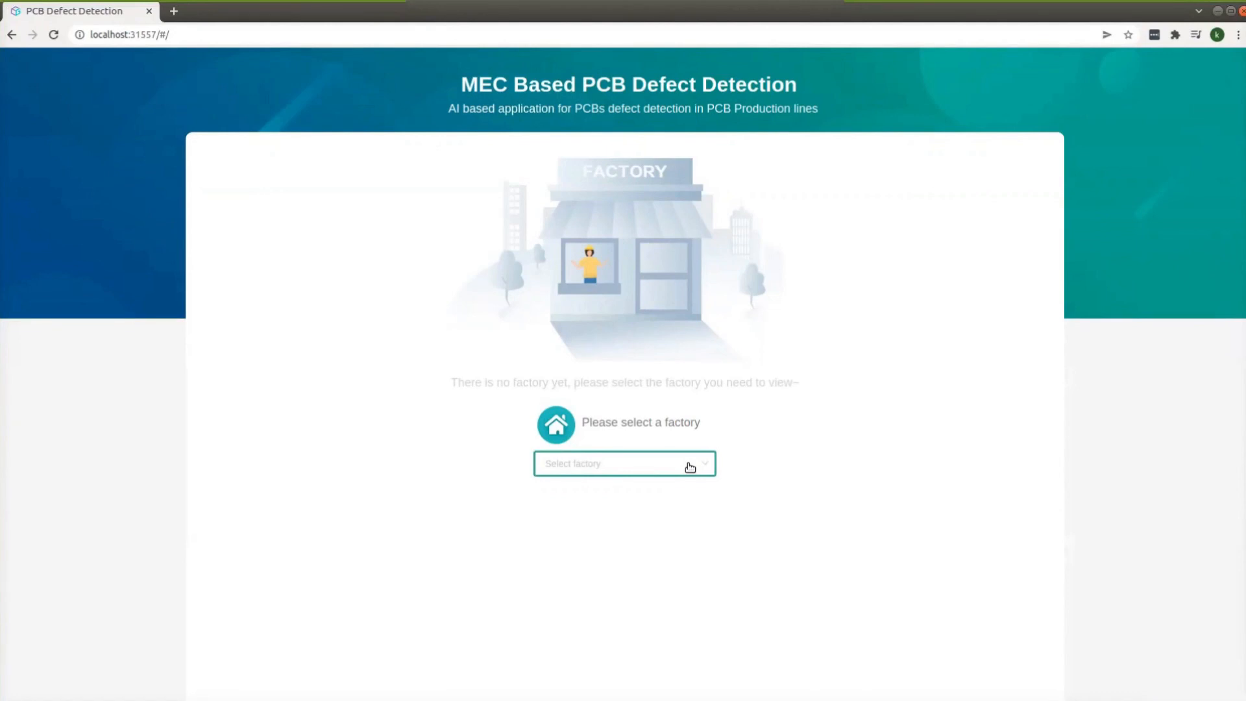
Step: Under Haier Factory, set up a production line named 'ProductionLine' with Camera_01
left_click(707, 465)
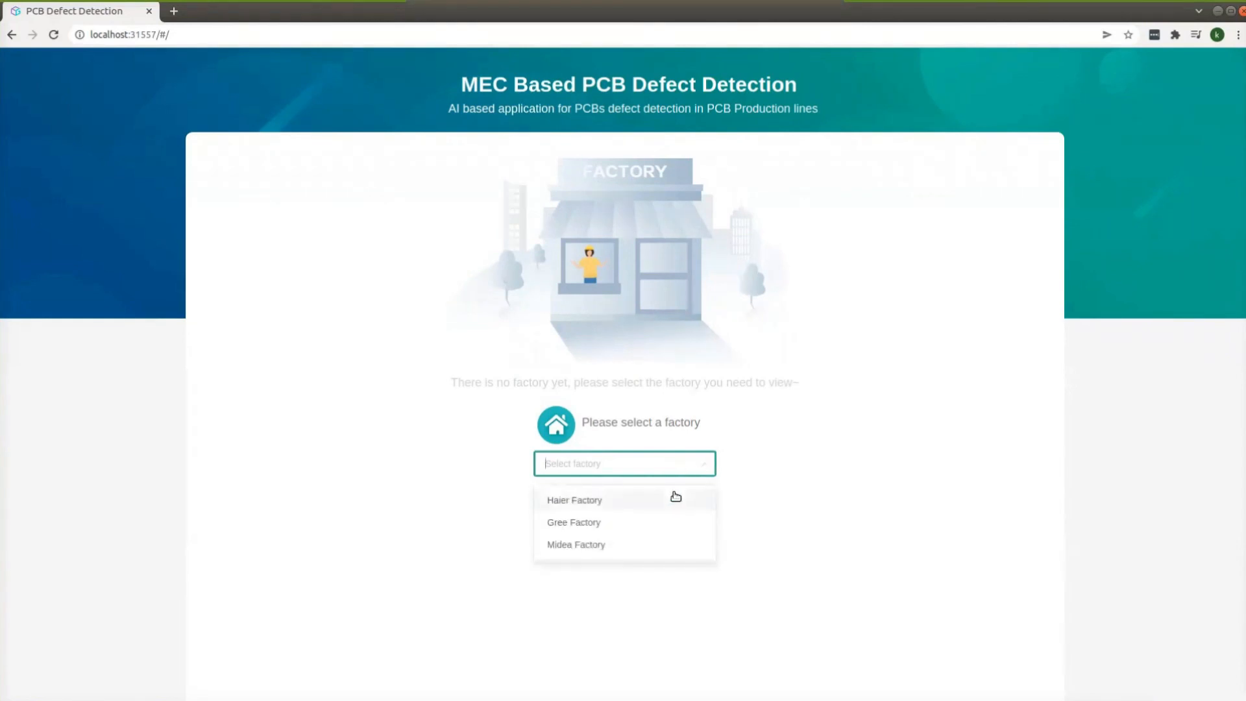
left_click(672, 497)
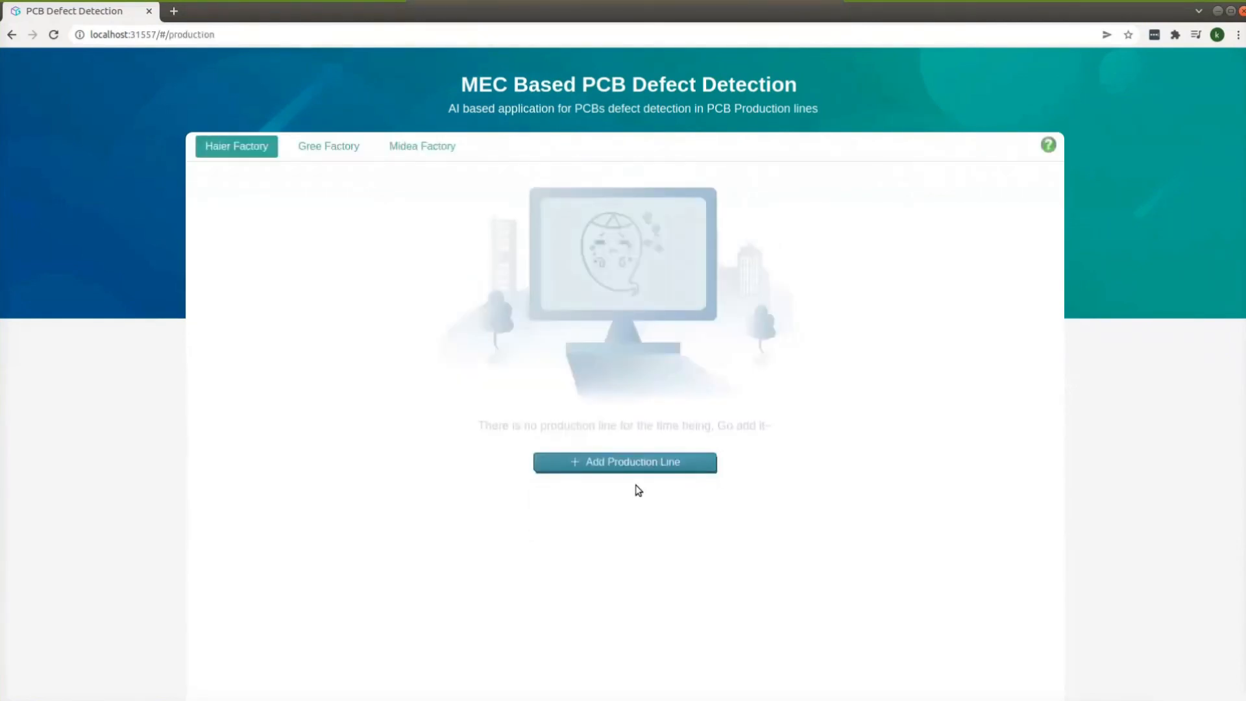
left_click(614, 464)
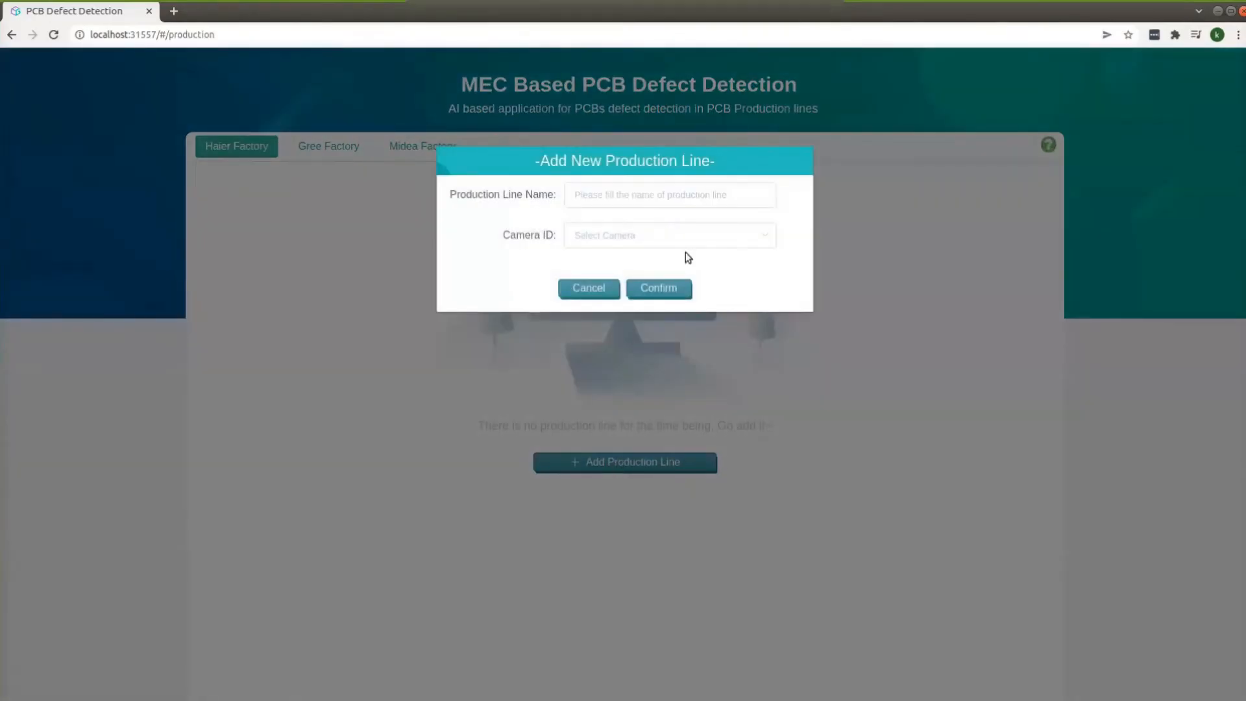
left_click(660, 196)
type("Prod")
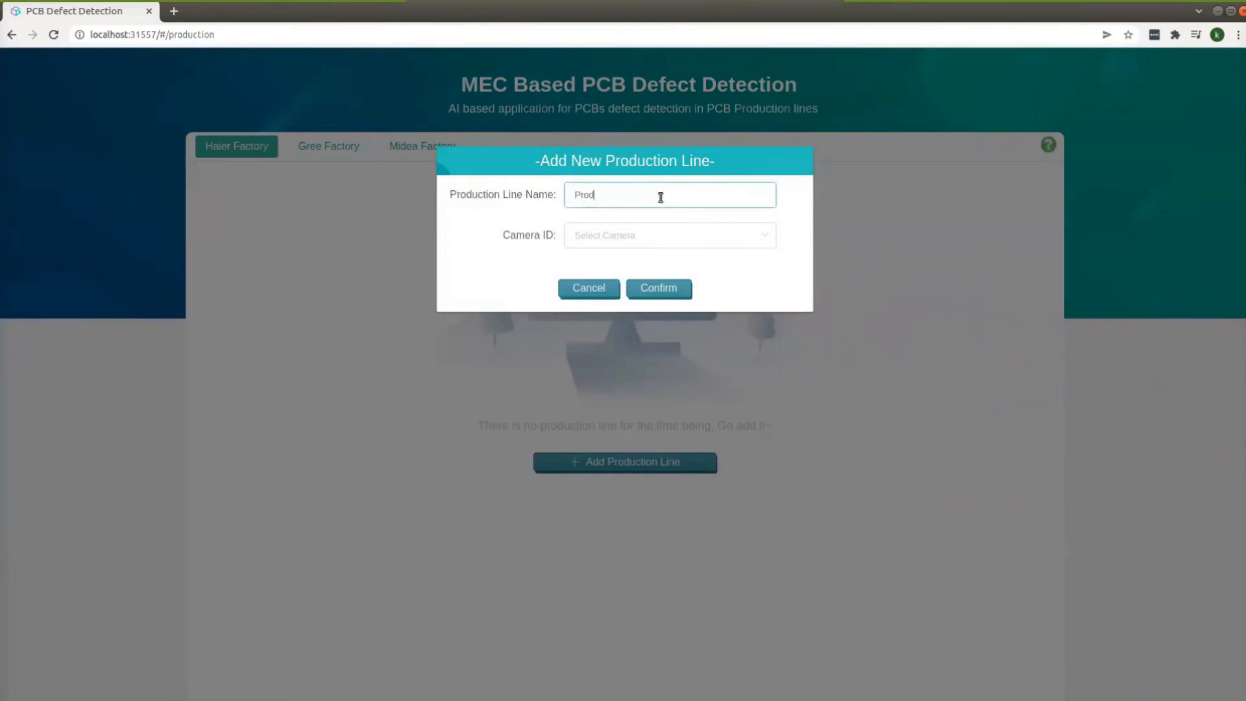
type("uctionLine-01")
left_click(624, 236)
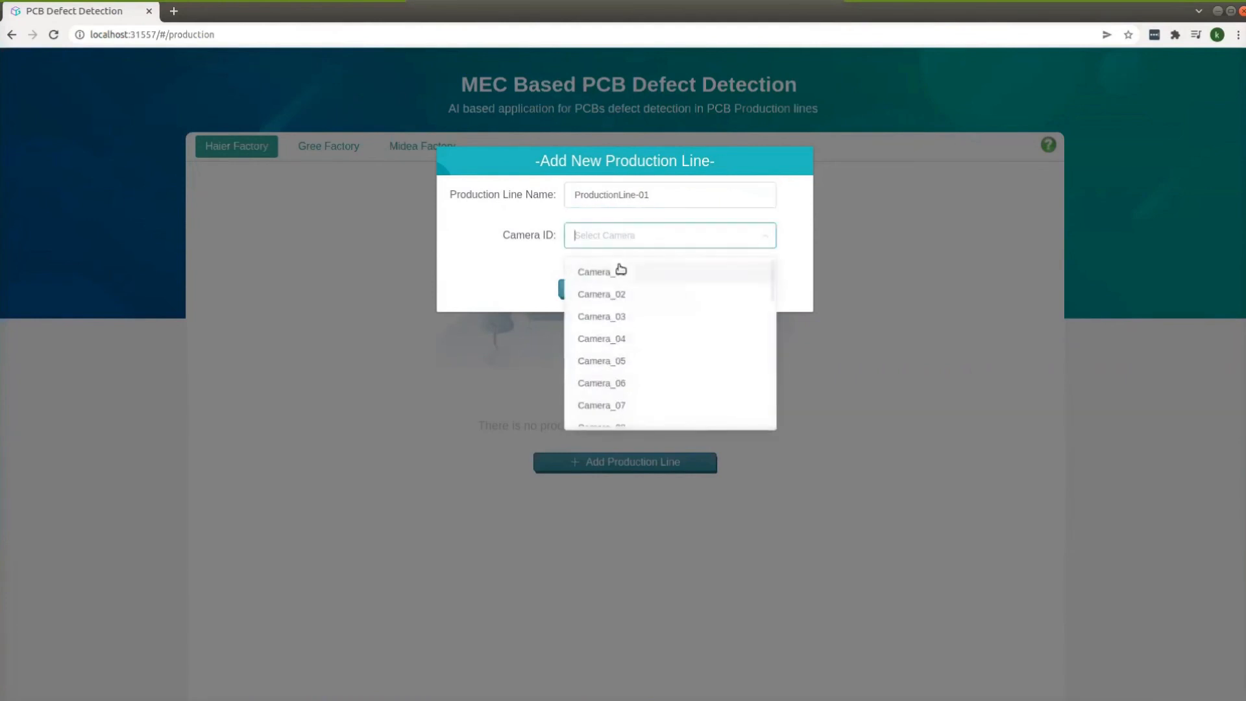
left_click(617, 273)
Step: Create ProductionLine-01, run defect processing on it, and show its analysis results
left_click(651, 296)
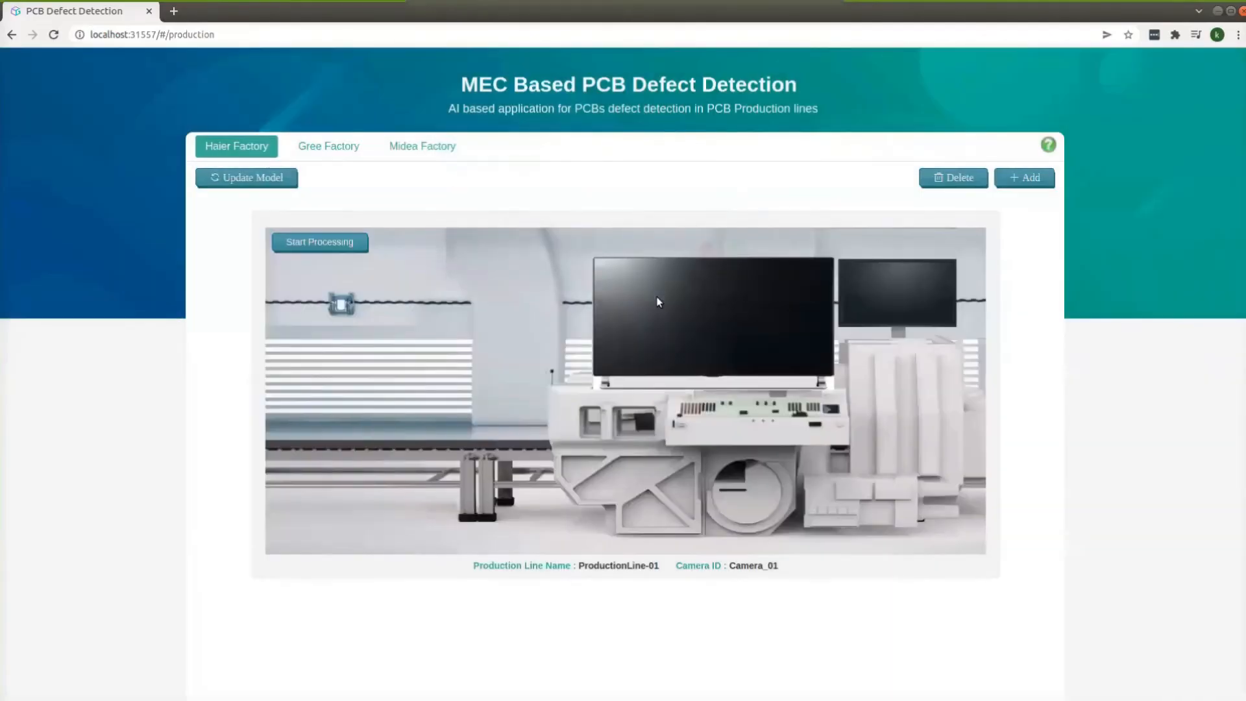
left_click(340, 242)
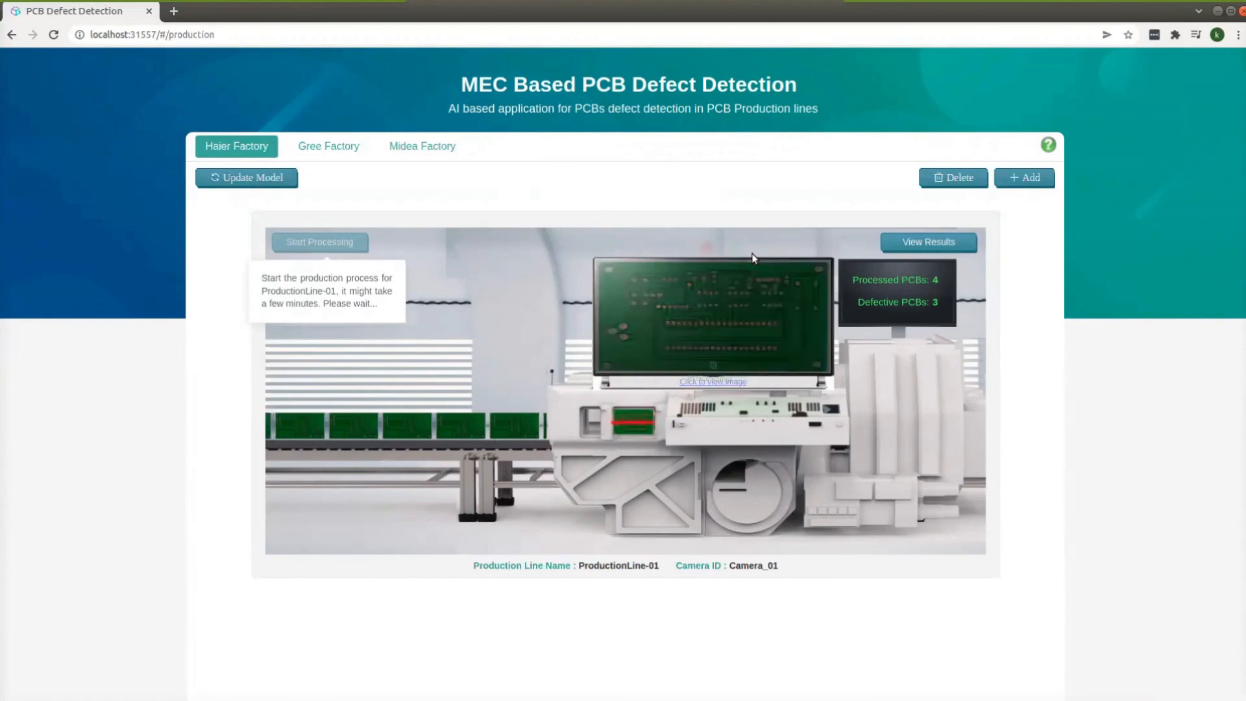
left_click(927, 244)
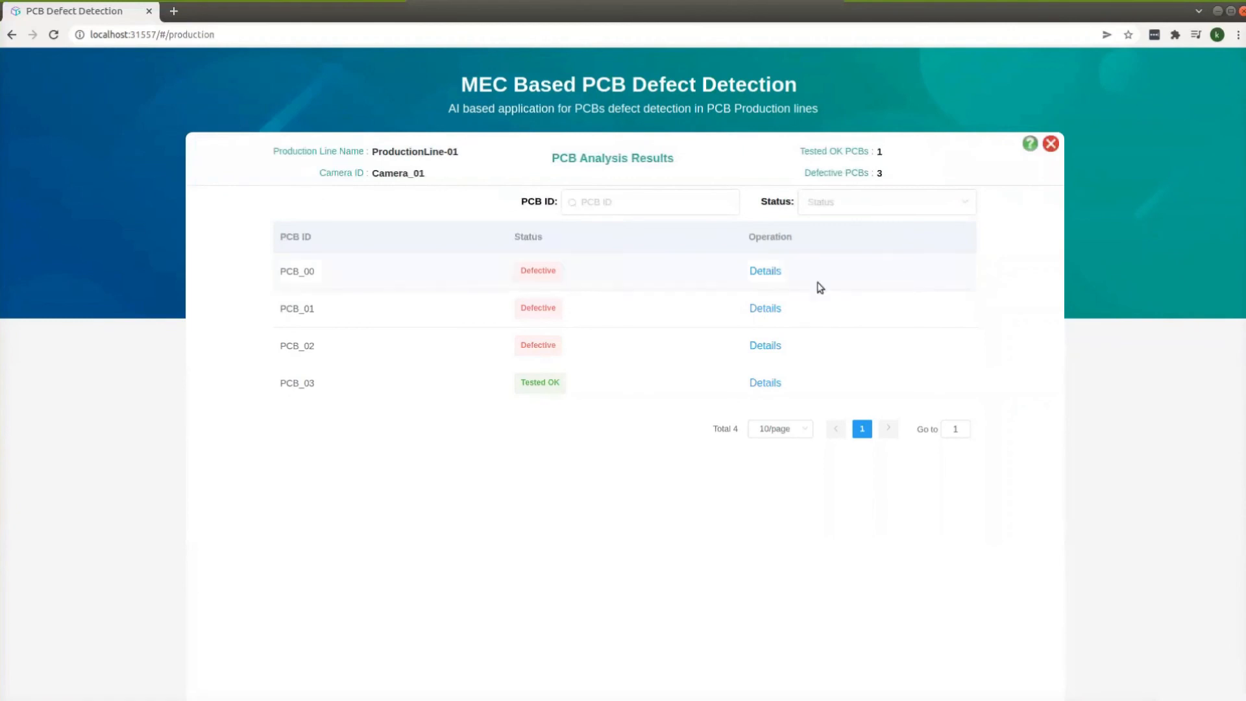
Step: View PCB_00's marked missing-hole defects, then close the image and the analysis results
left_click(770, 272)
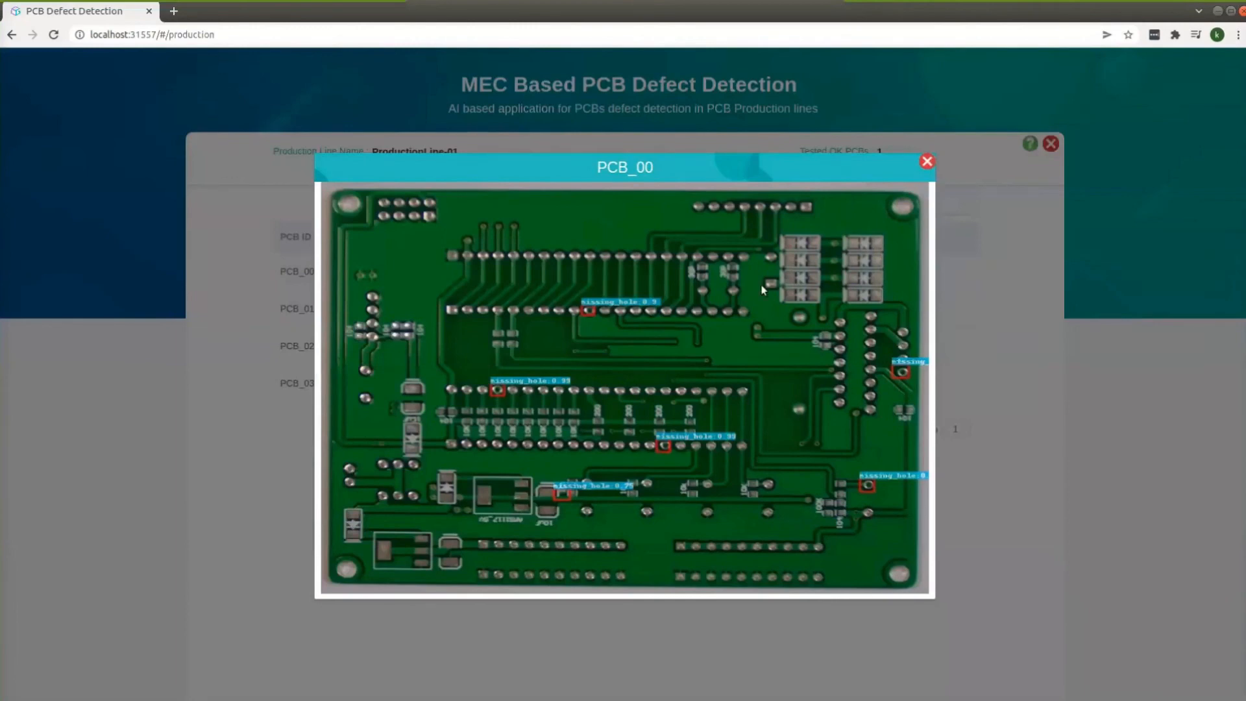
left_click(928, 161)
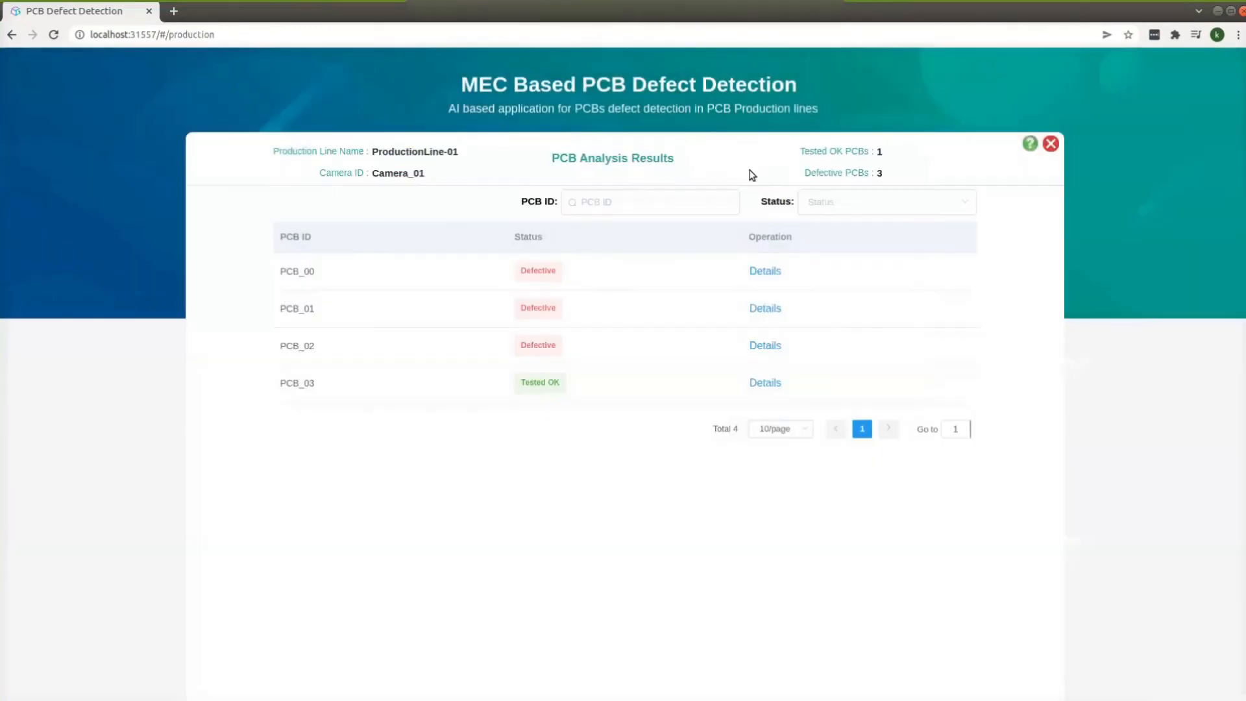
left_click(1050, 144)
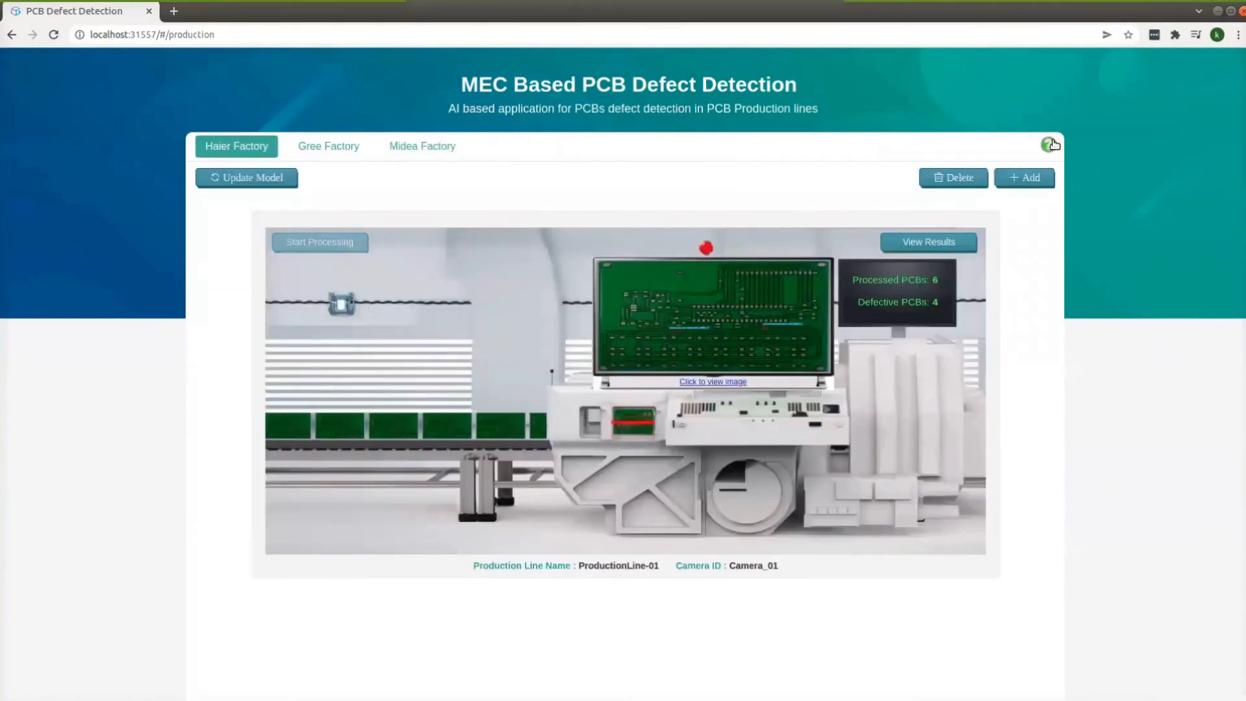